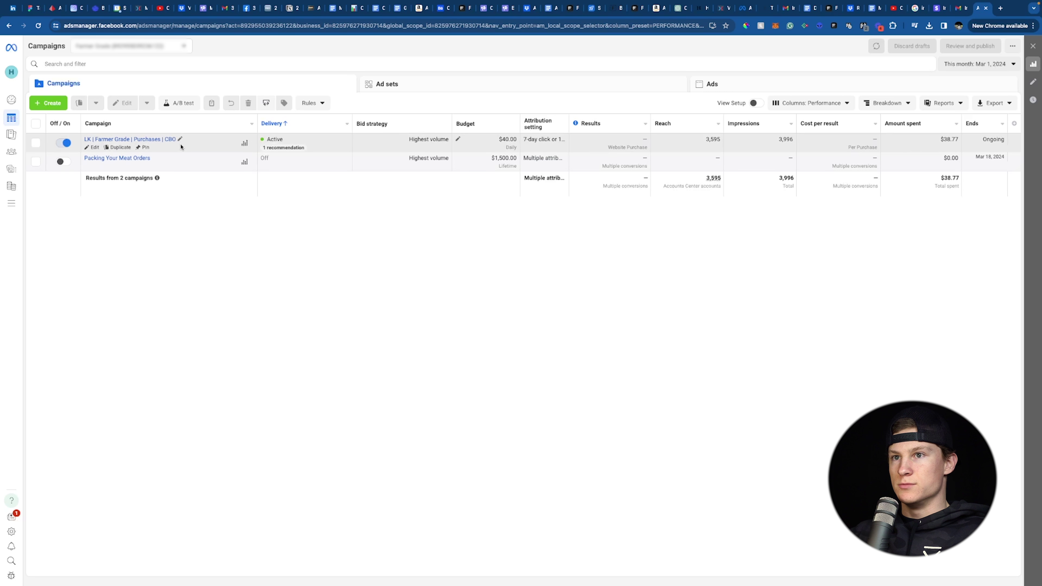
- Open the LK | Farmer Grade | Purchases | CBO campaign's ad sets and start a new ad set and ad
click(106, 140)
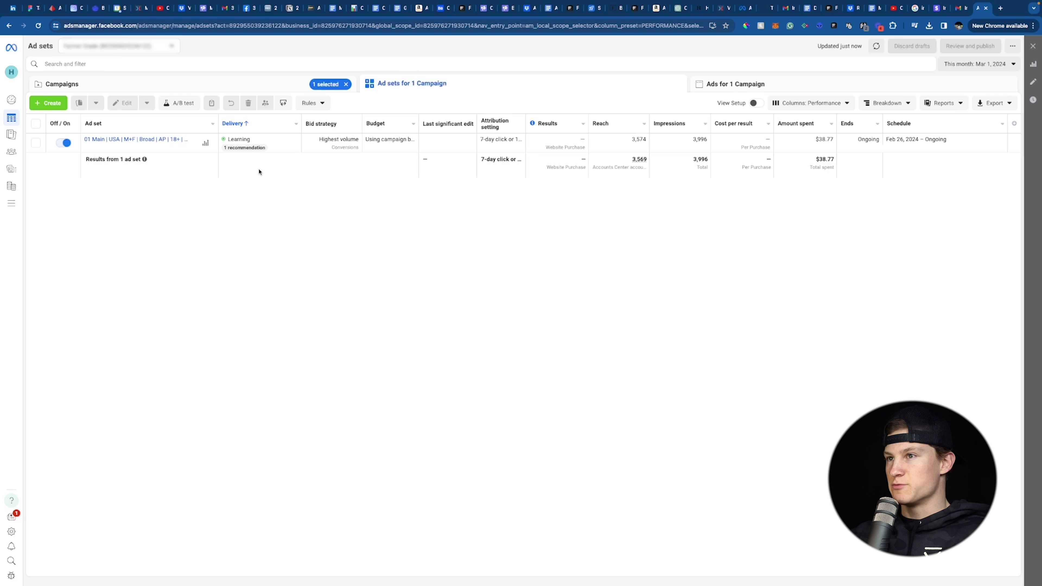
click(56, 107)
- Name the new ad set 'DCT 001 | Batch 1' and its ad 'Batch 1 Ads', then continue
click(521, 236)
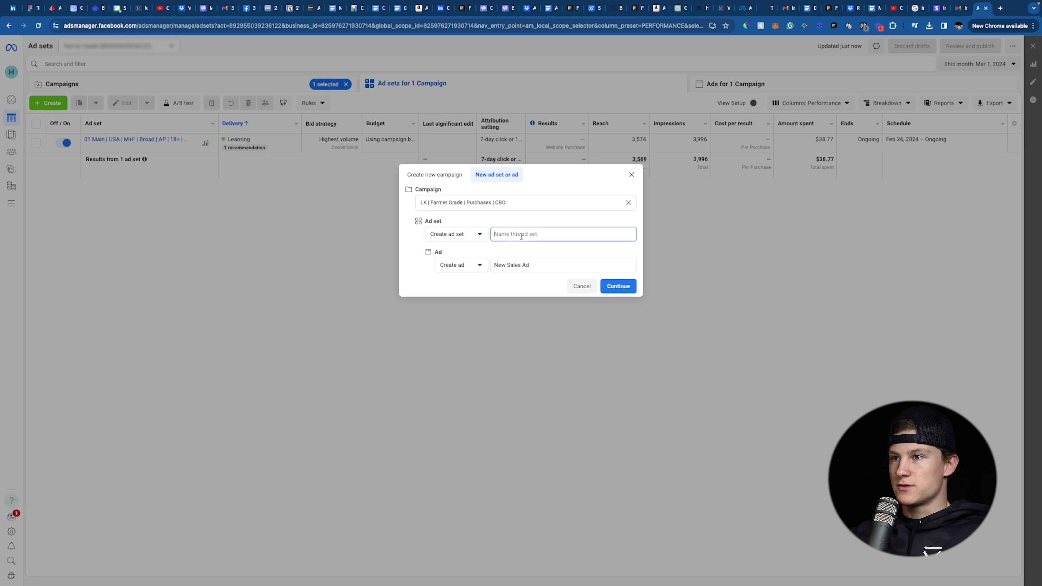
text(DCT)
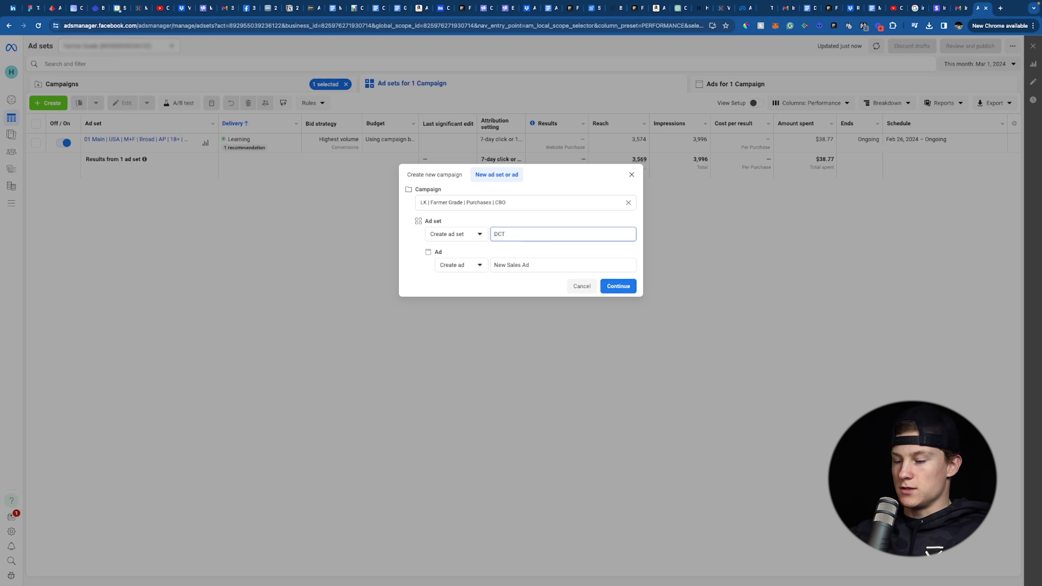
text( 001)
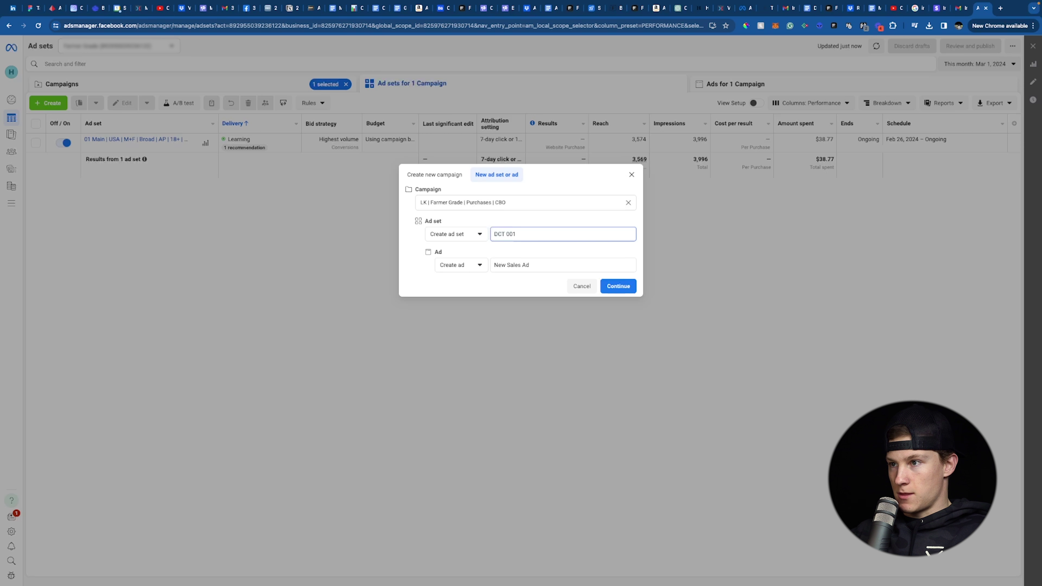
text( | Batch 1)
click(534, 264)
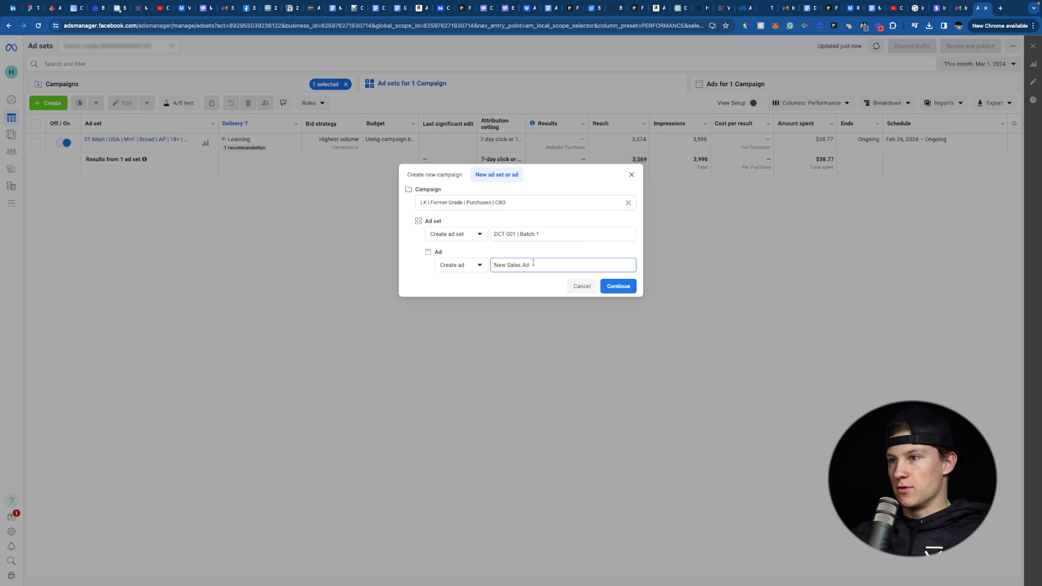
key(ctrl+a)
text(Batch 1)
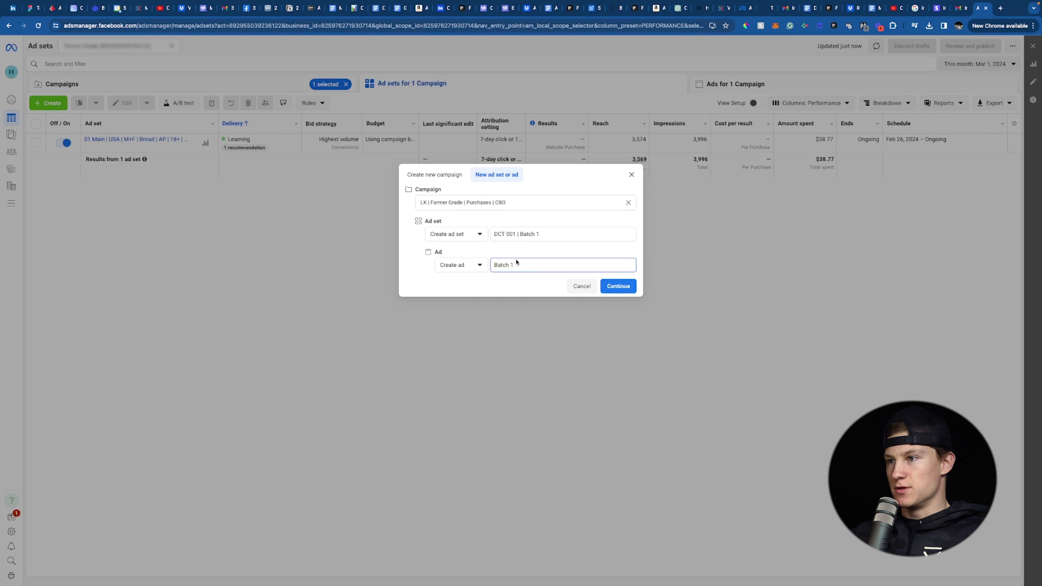
text(Ads)
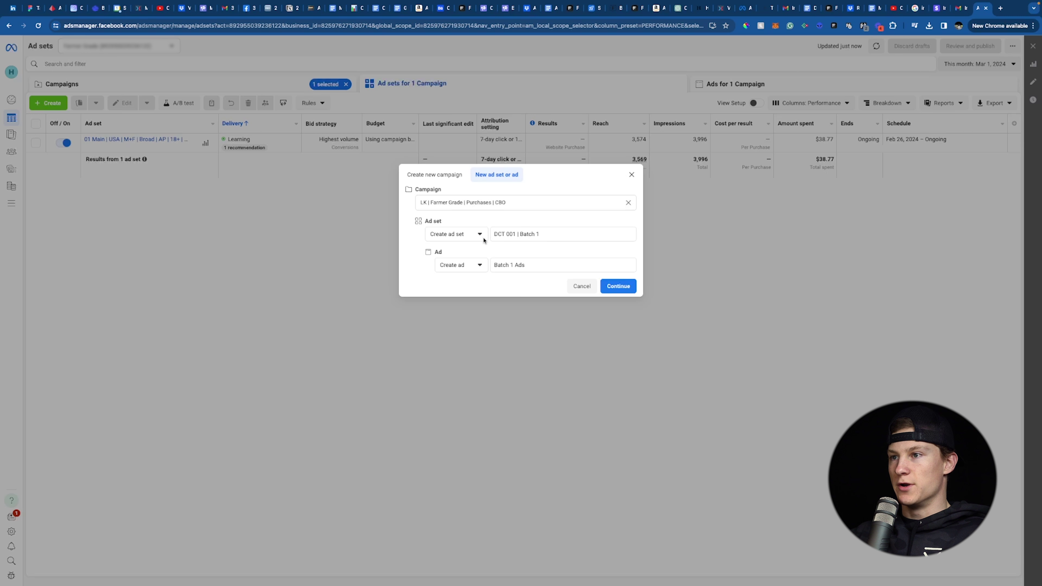
click(622, 287)
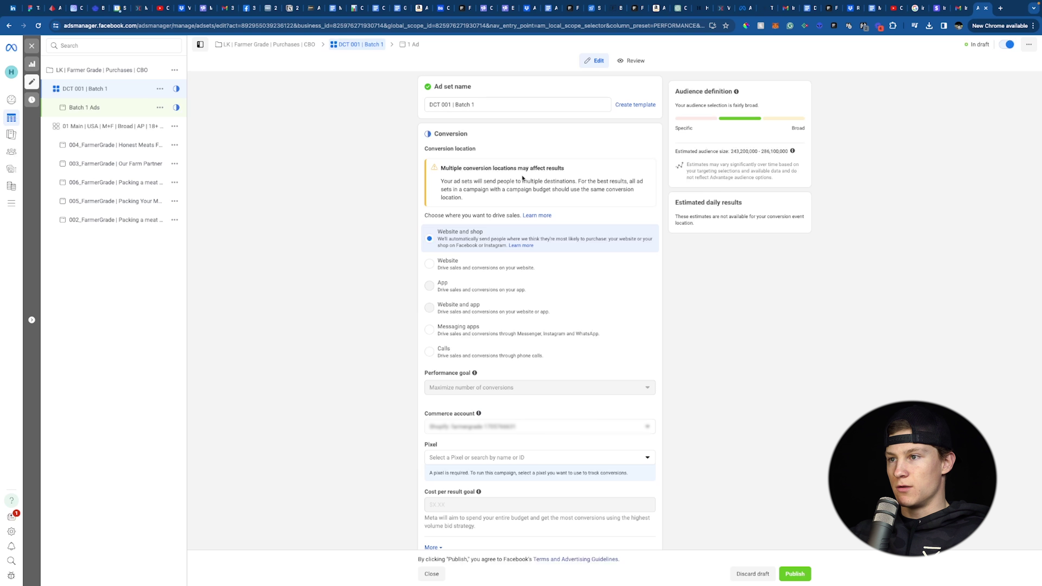
- Choose Website as the ad set's conversion location
scroll(523, 178, down, 1)
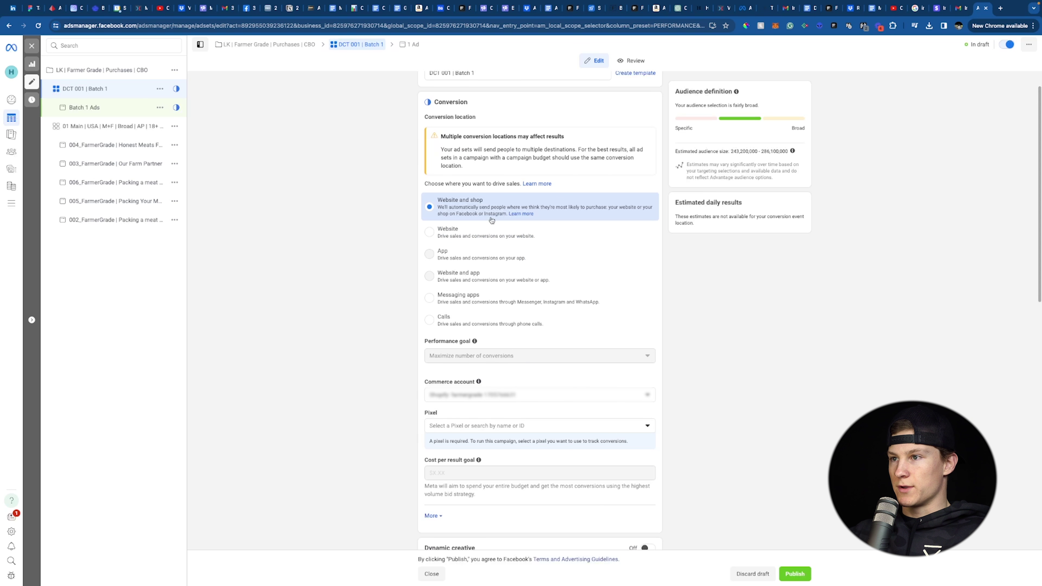
click(464, 236)
scroll(408, 225, down, 8)
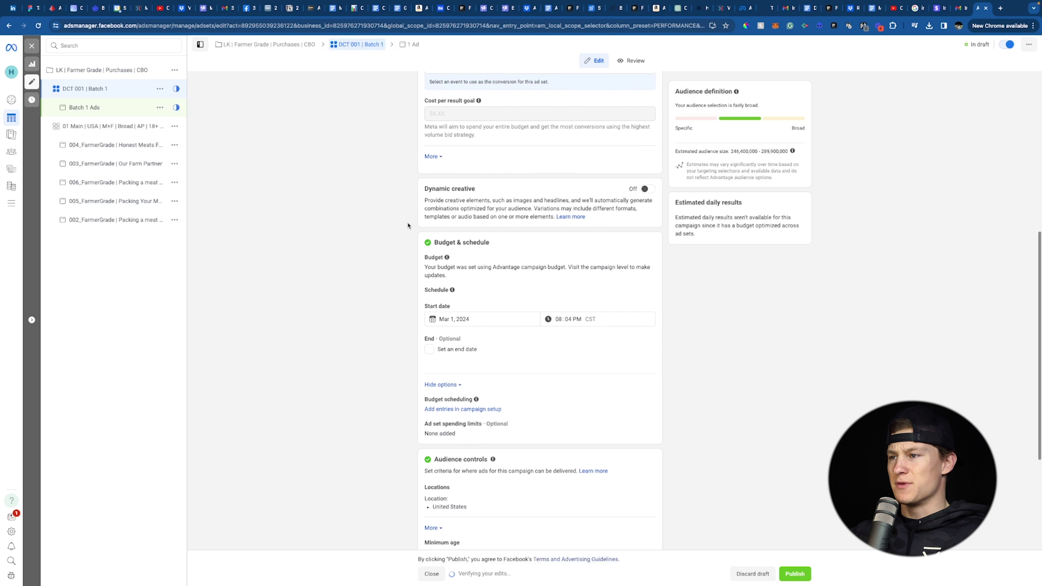
scroll(408, 225, up, 3)
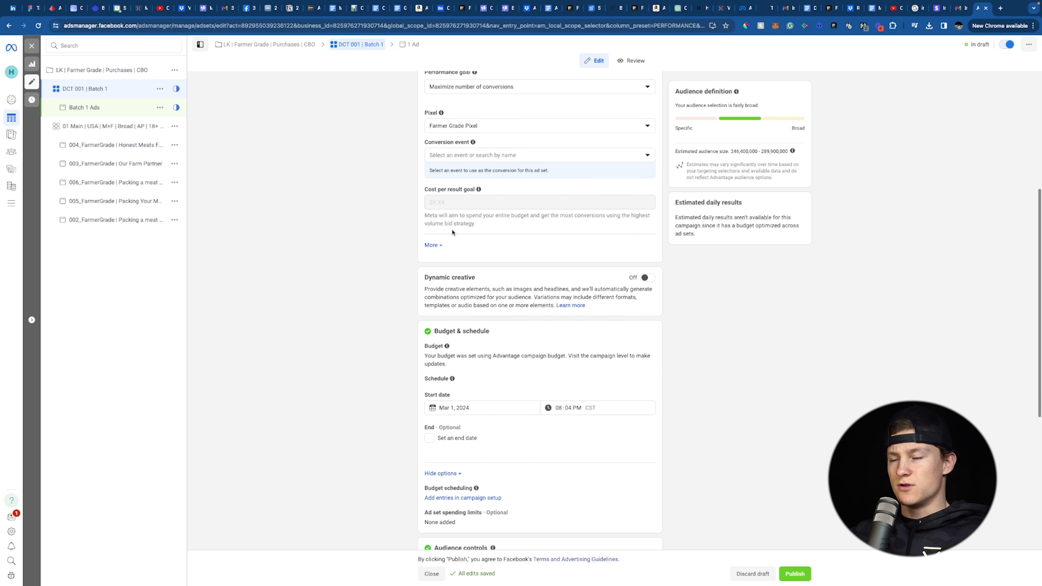
scroll(452, 232, up, 4)
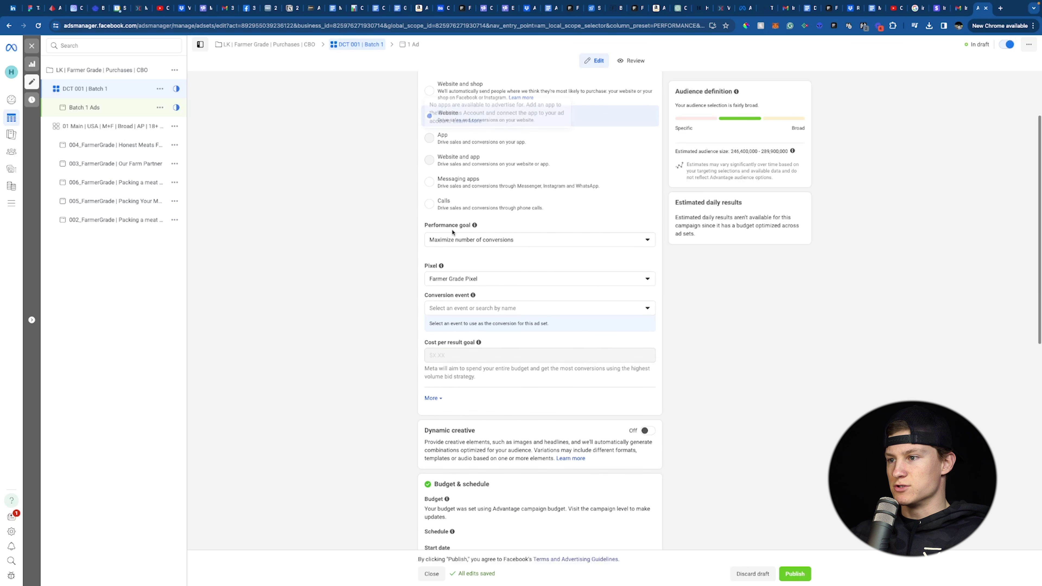
scroll(453, 233, up, 3)
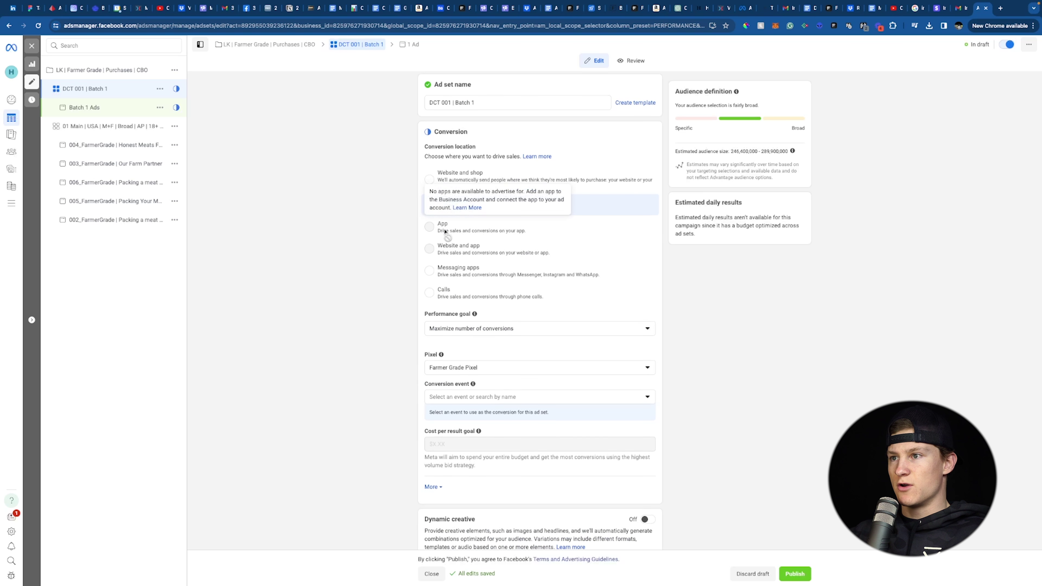
scroll(445, 232, down, 2)
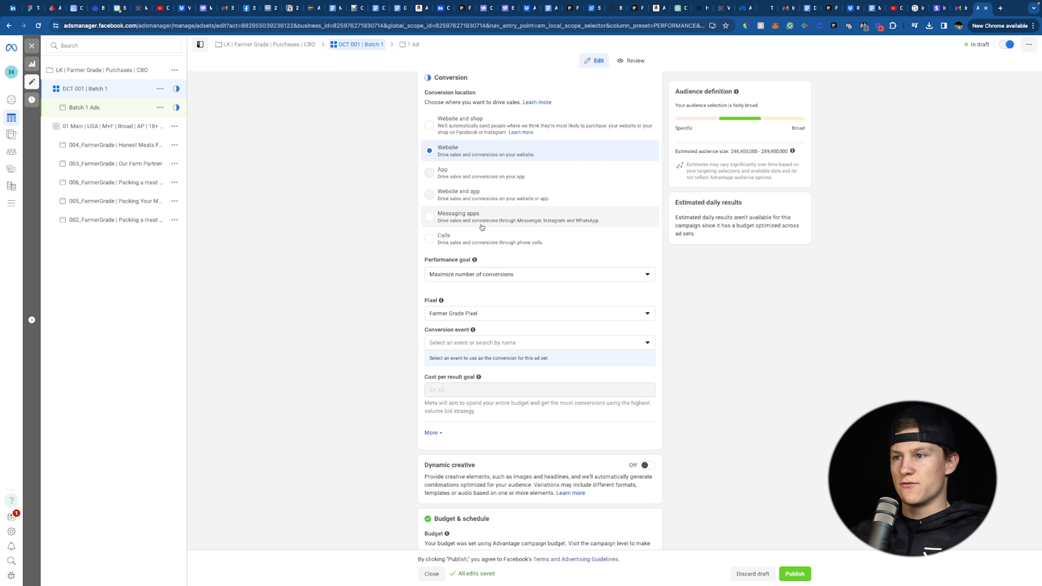
scroll(482, 227, down, 1)
- Pick Purchase as the conversion event and switch on the Dynamic creative toggle
click(481, 302)
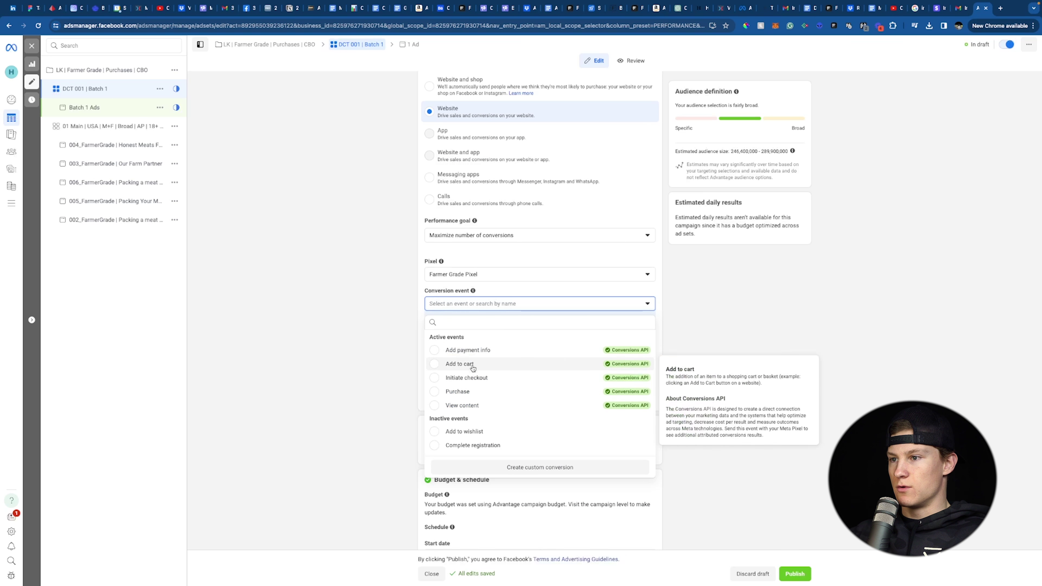
click(459, 392)
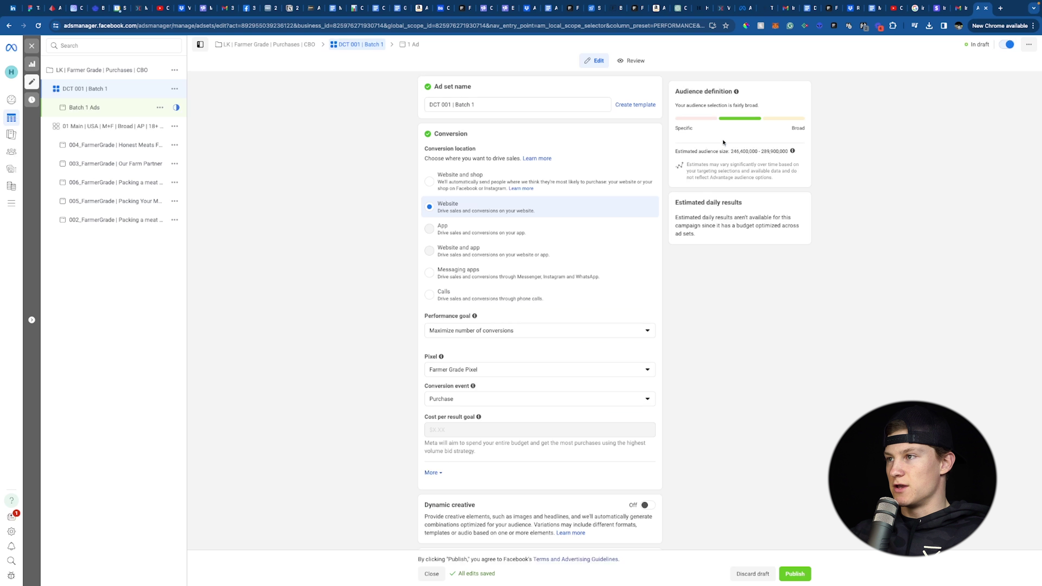
scroll(539, 302, down, 4)
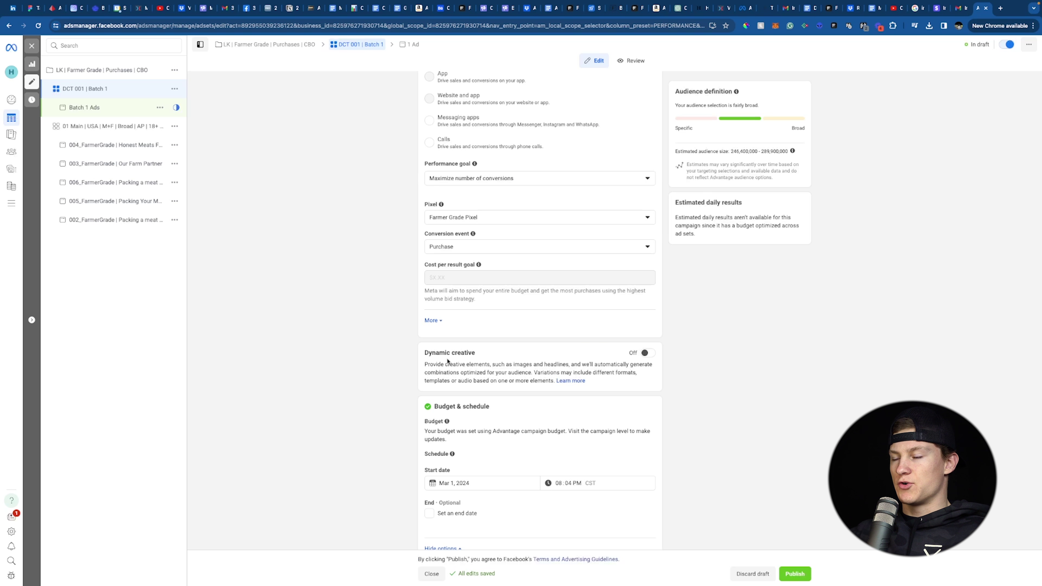
click(647, 353)
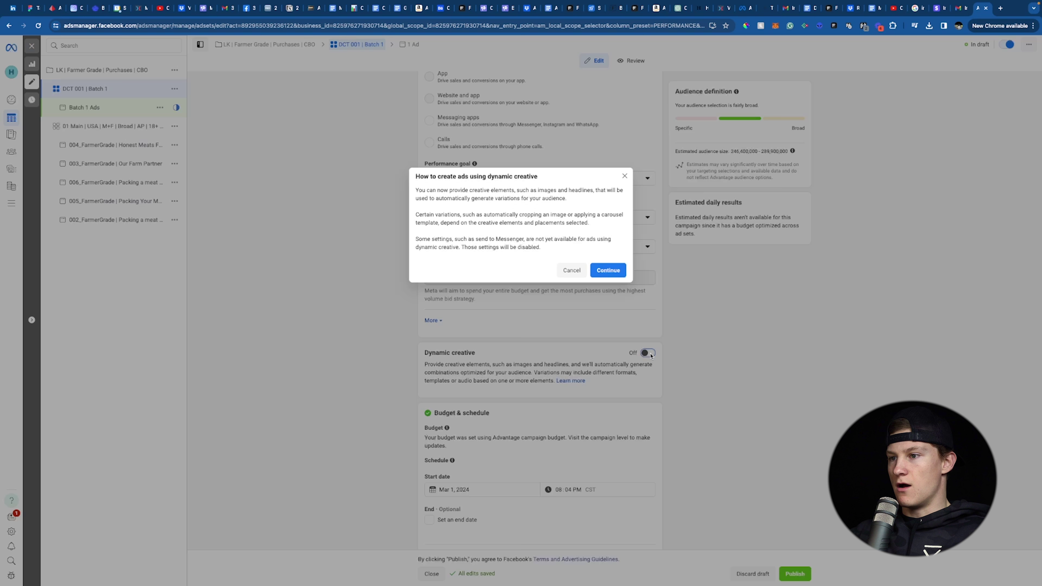
- Confirm the Dynamic creative notice so dynamic creative is enabled for DCT 001 | Batch 1
click(609, 271)
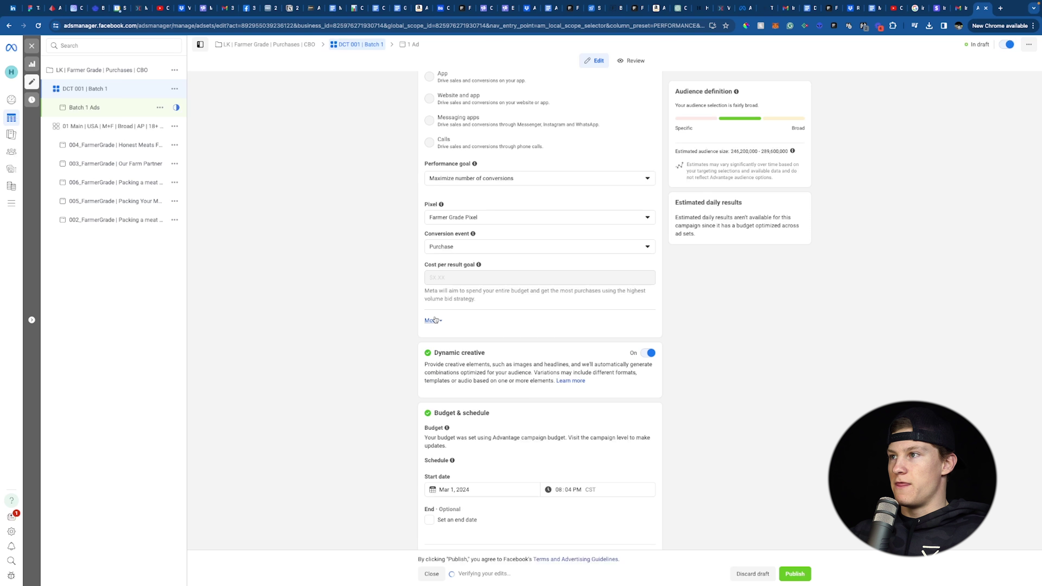
scroll(408, 278, up, 2)
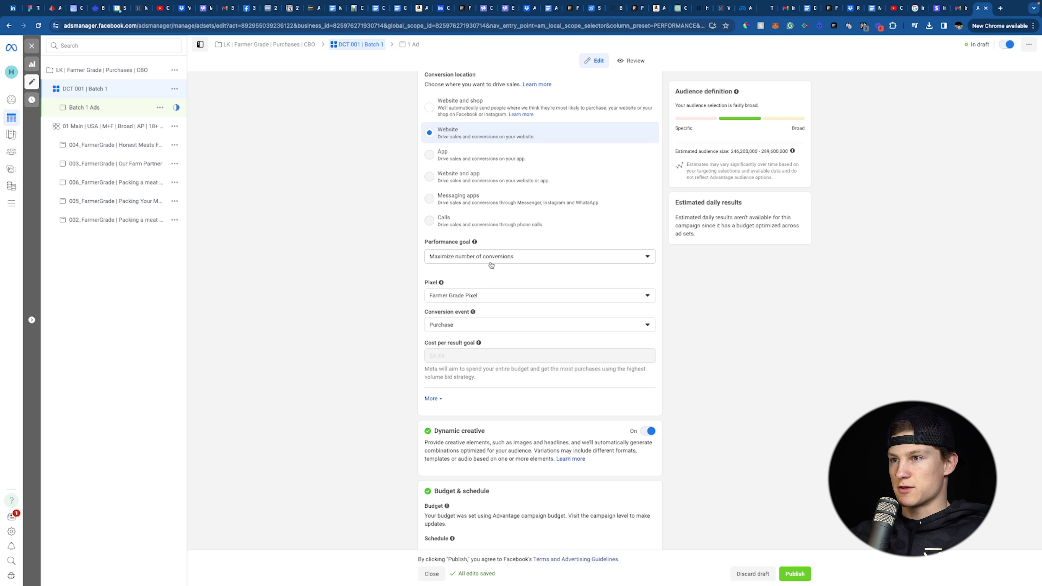
scroll(496, 300, down, 5)
scroll(476, 295, down, 1)
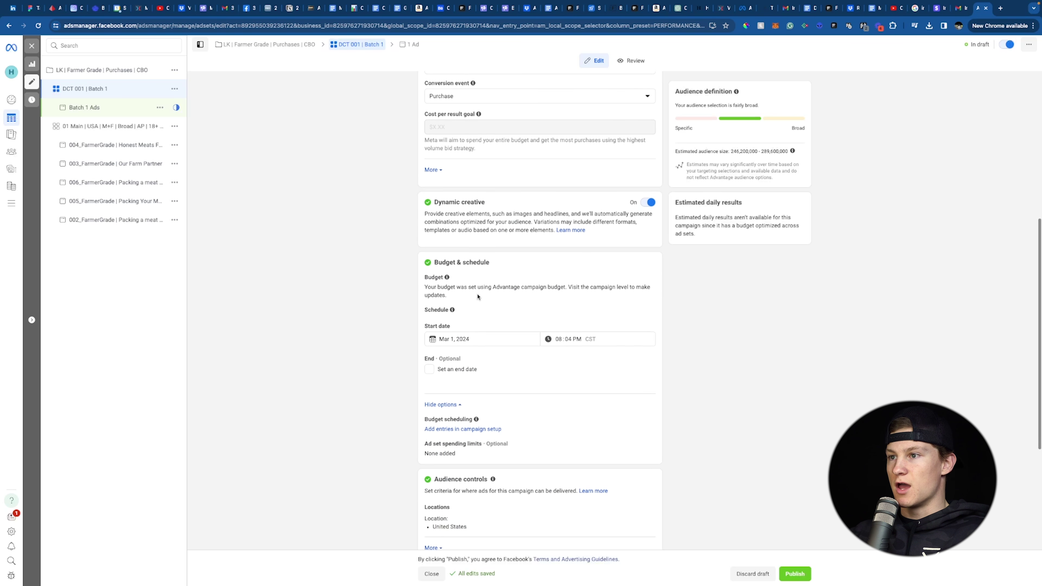
scroll(465, 295, down, 2)
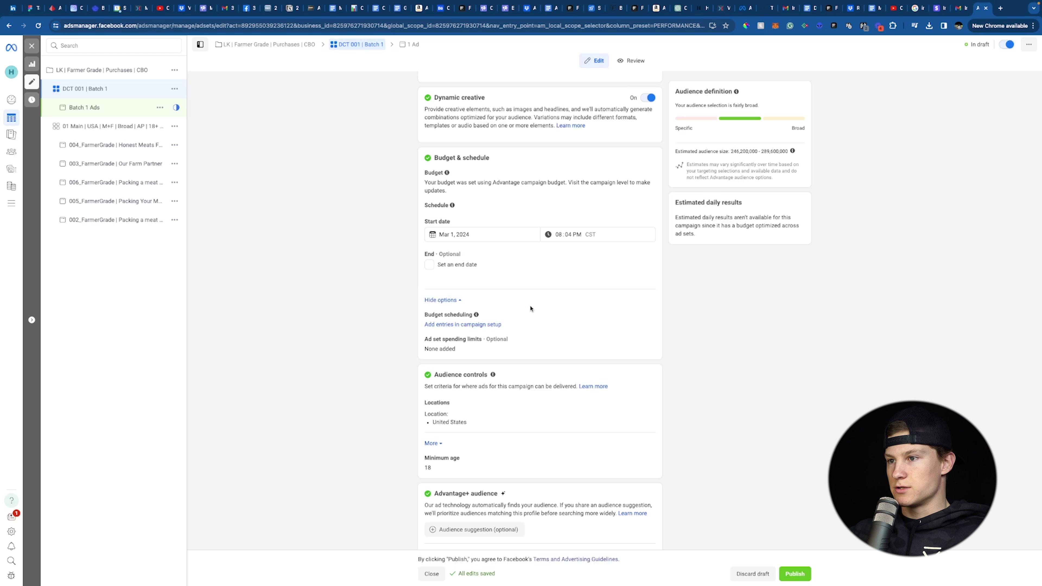
scroll(530, 306, down, 2)
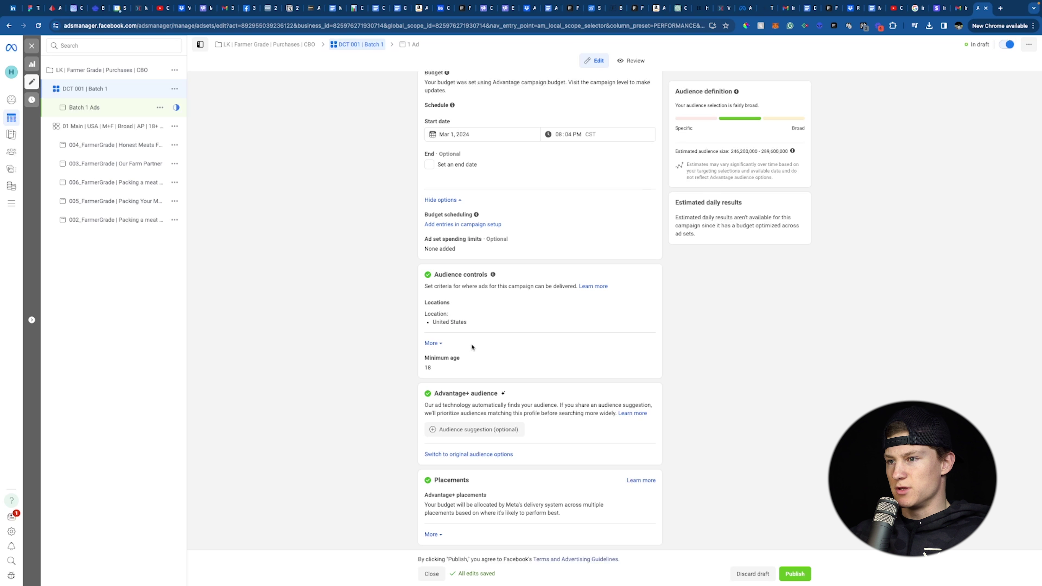
scroll(464, 349, down, 1)
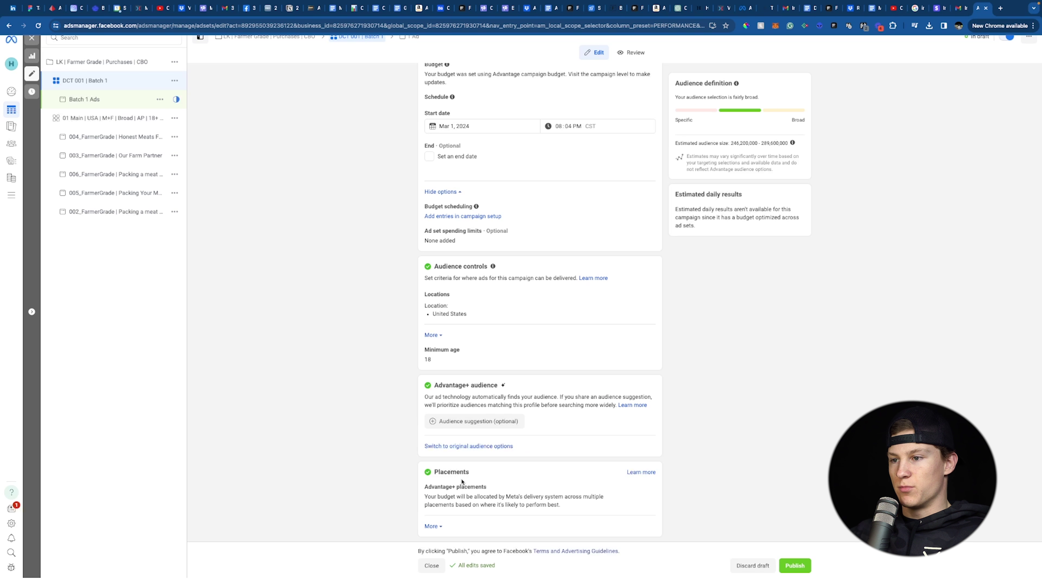
mouse_move(544, 492)
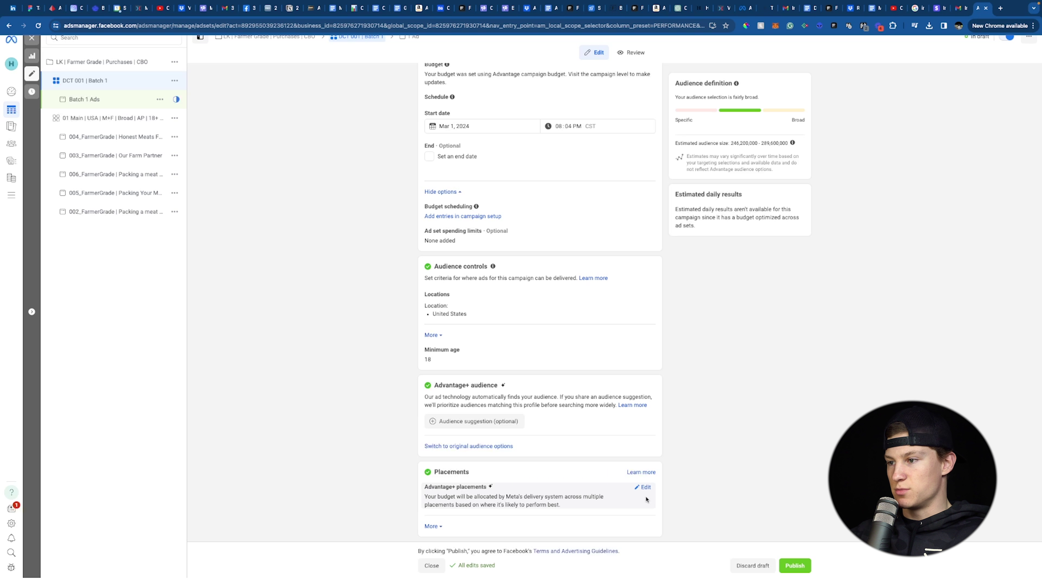
- Open the Batch 1 Ads ad and set Farmer Grade as its Facebook Page
click(84, 99)
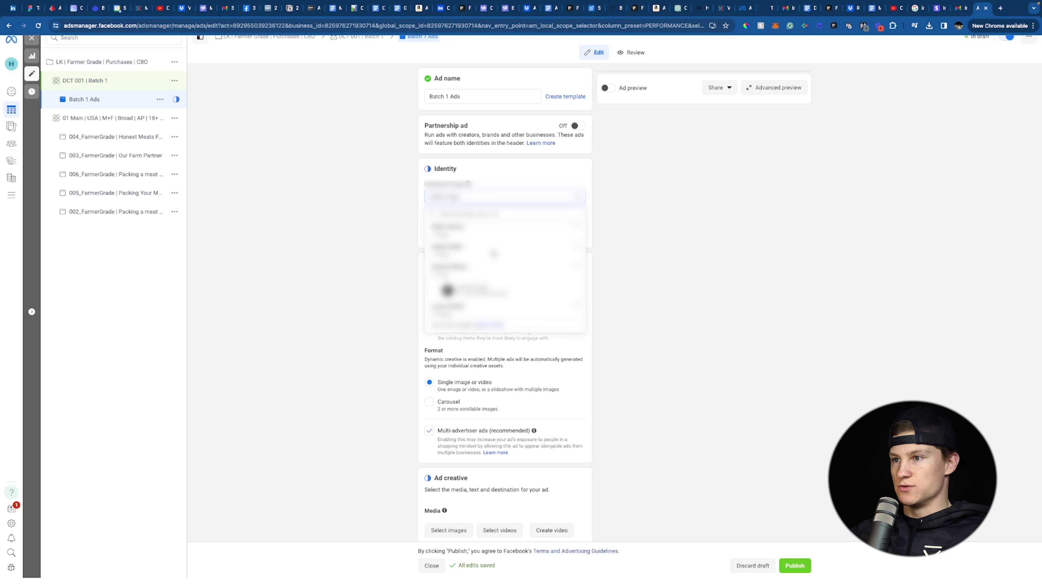
click(472, 244)
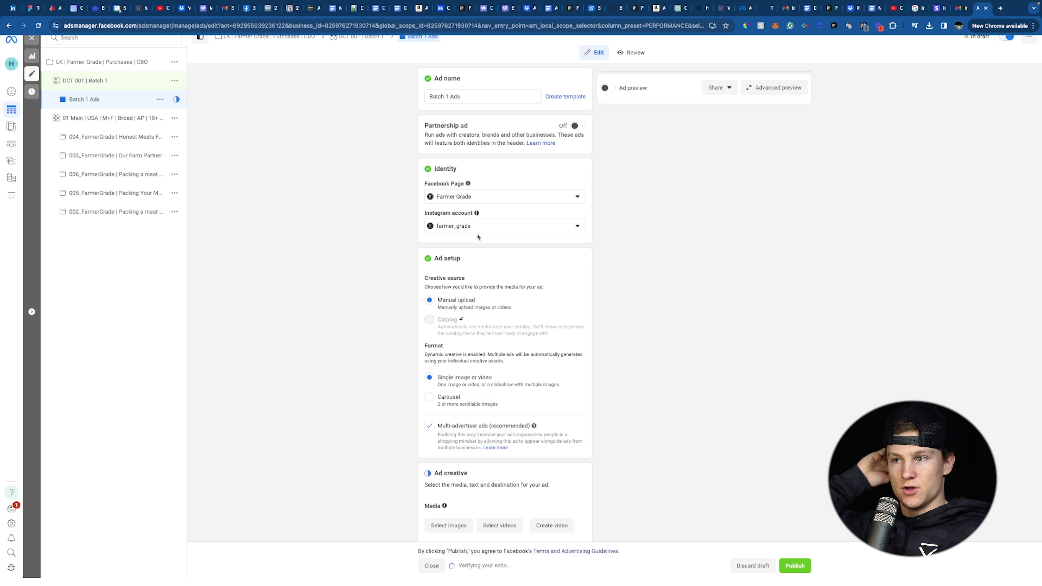
scroll(477, 235, down, 1)
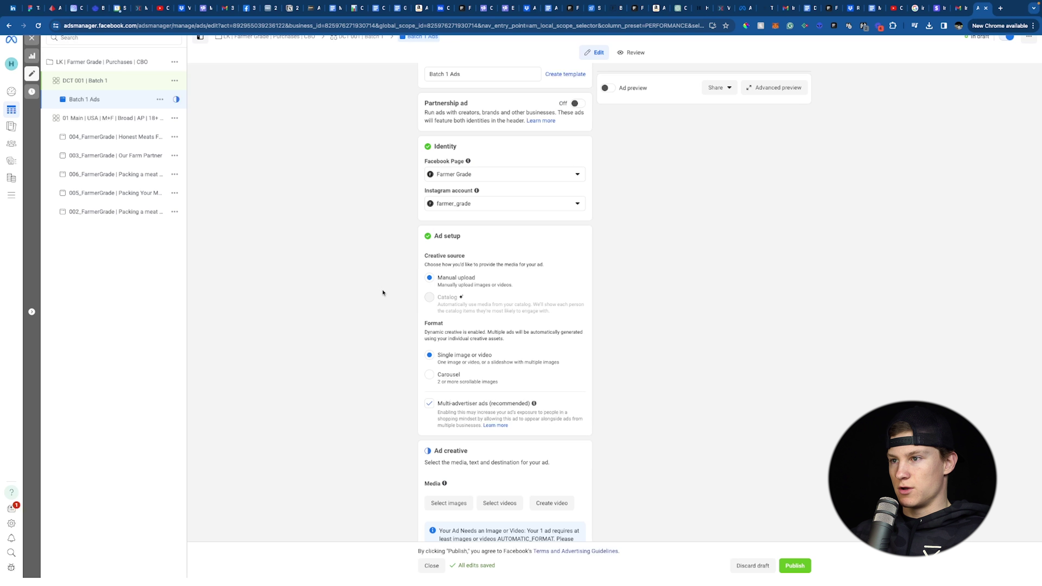
scroll(518, 340, down, 2)
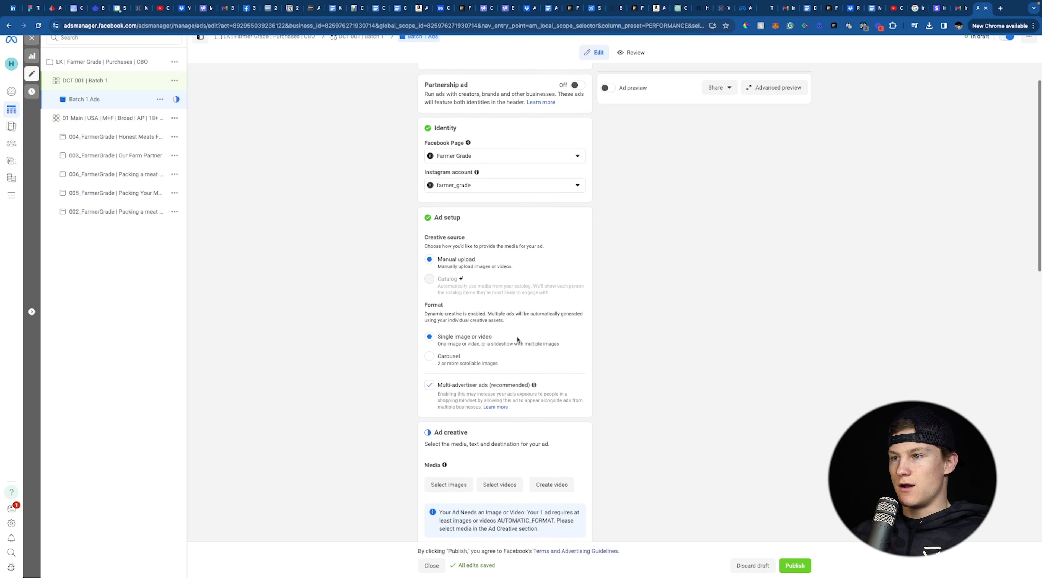
- Upload the four PNG images from Graphic Design > Batch 1 > Feed to the image library
scroll(518, 341, down, 1)
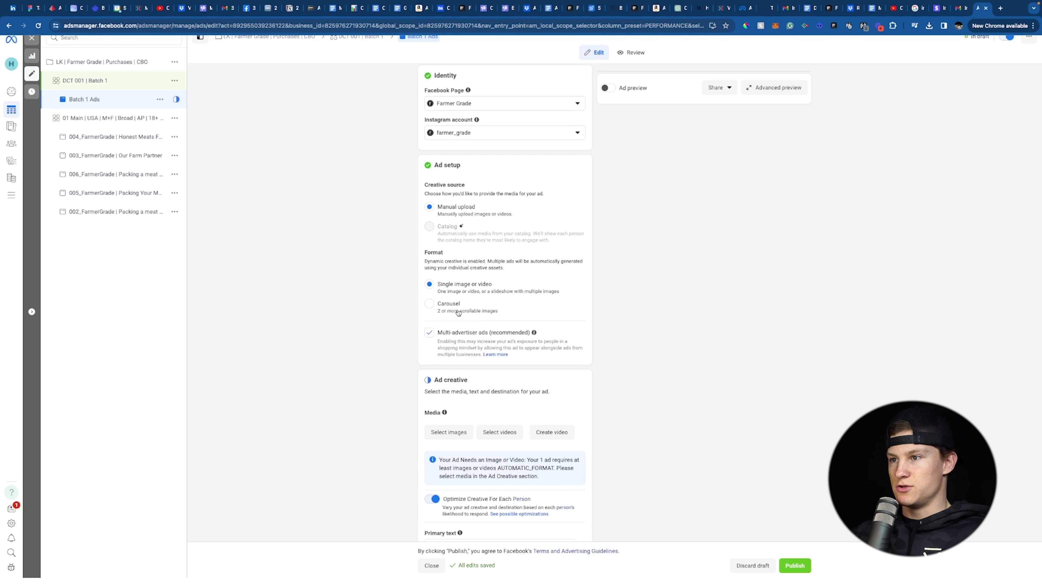
scroll(480, 318, down, 3)
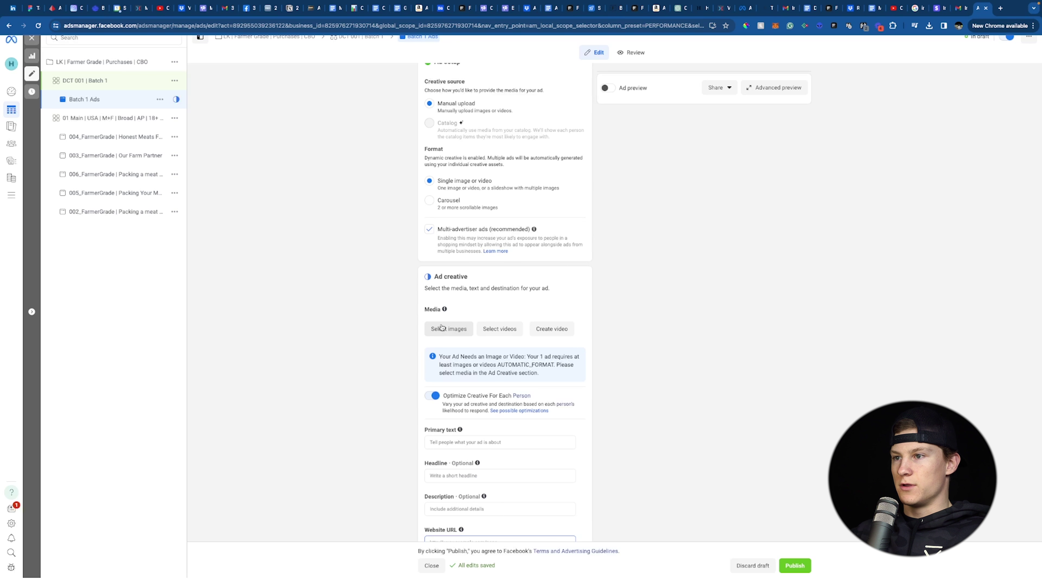
scroll(442, 327, down, 1)
click(448, 298)
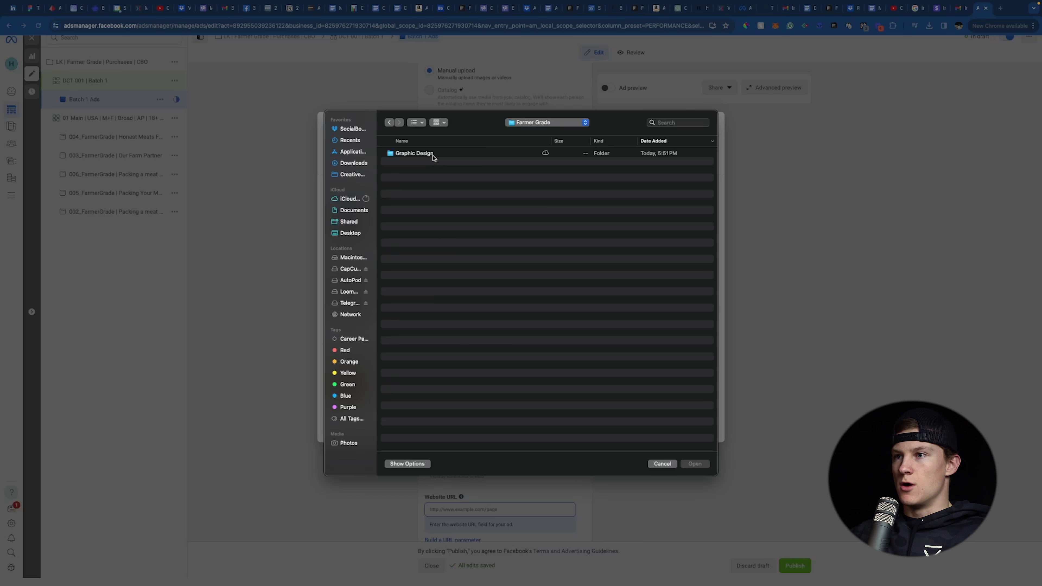
double_click(434, 158)
double_click(412, 156)
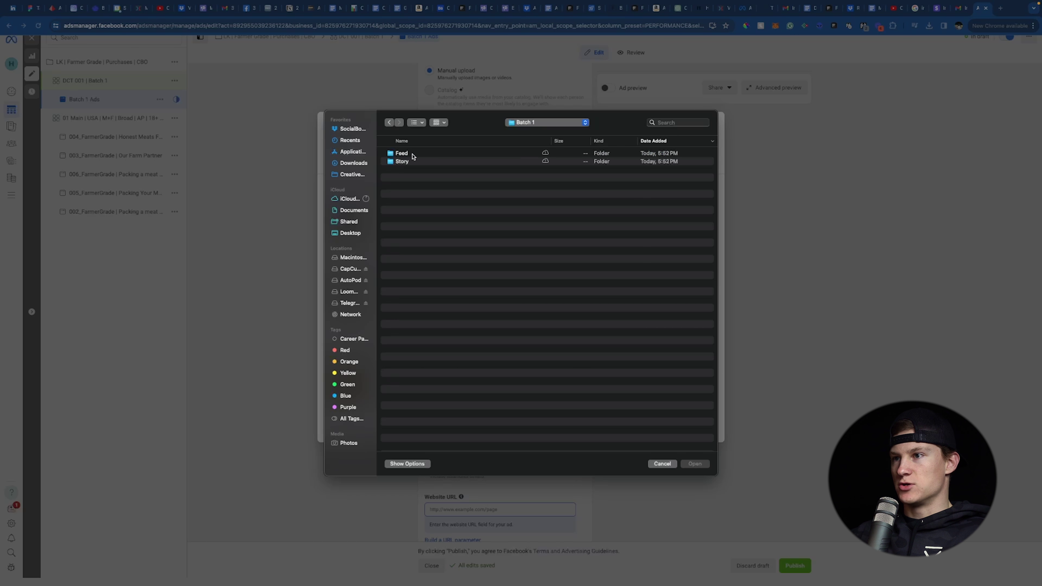
double_click(413, 156)
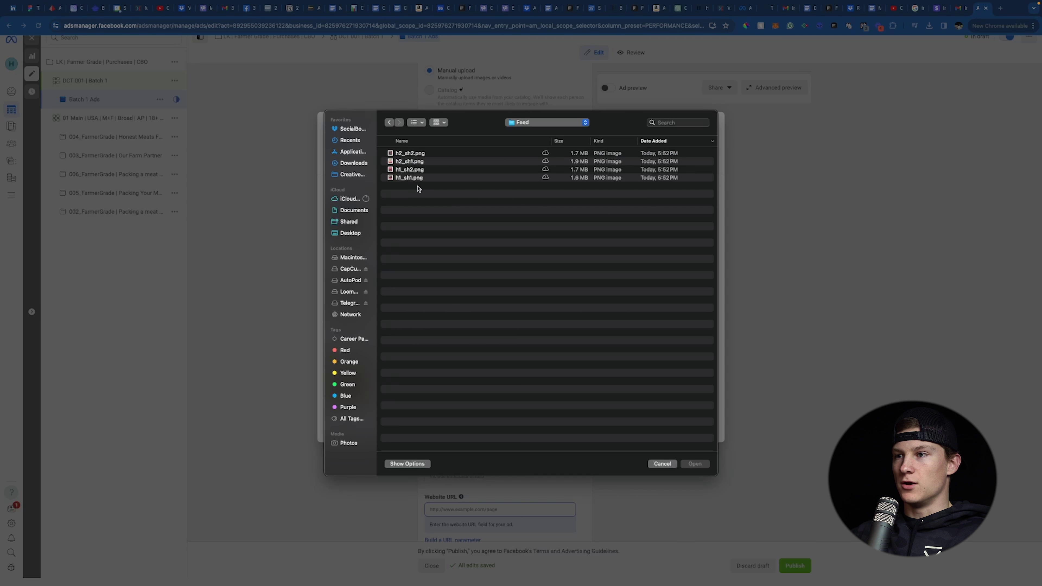
drag(419, 187, 428, 150)
click(698, 464)
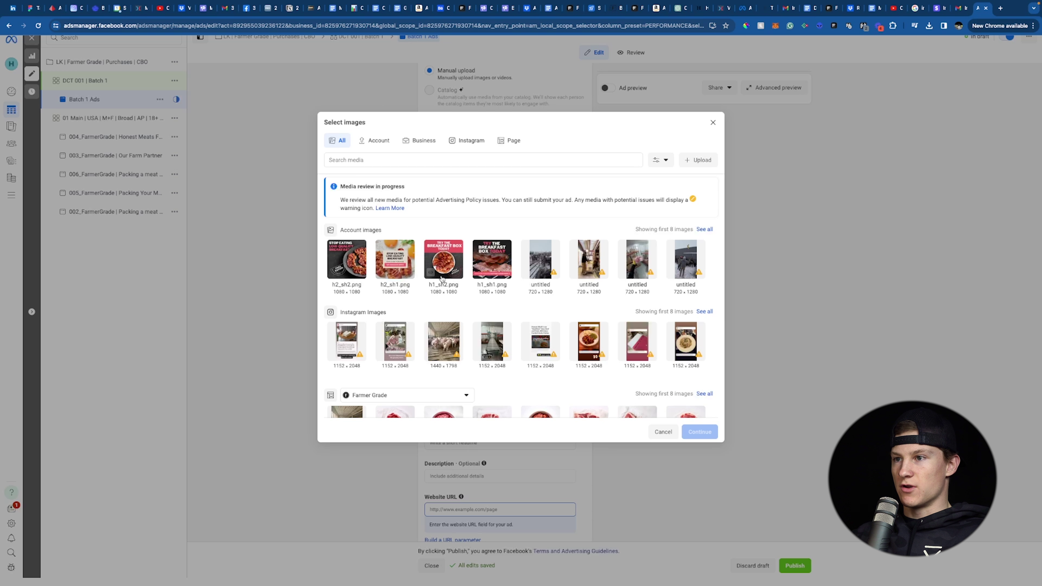
- Select h1_sh2.png and h1_sh1.png and add them as the ad's media
click(444, 259)
click(492, 259)
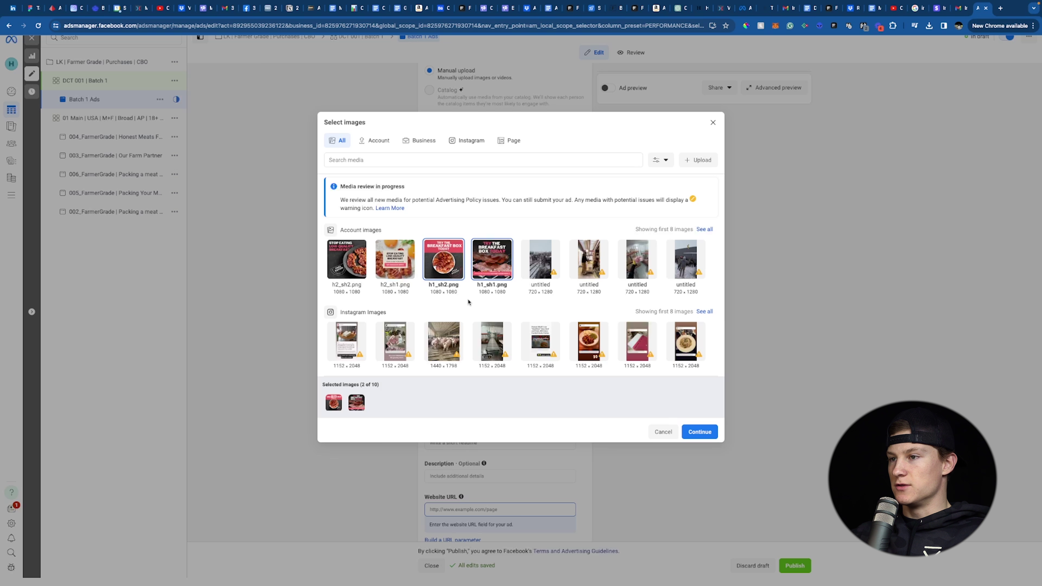
key(Return)
scroll(447, 289, down, 5)
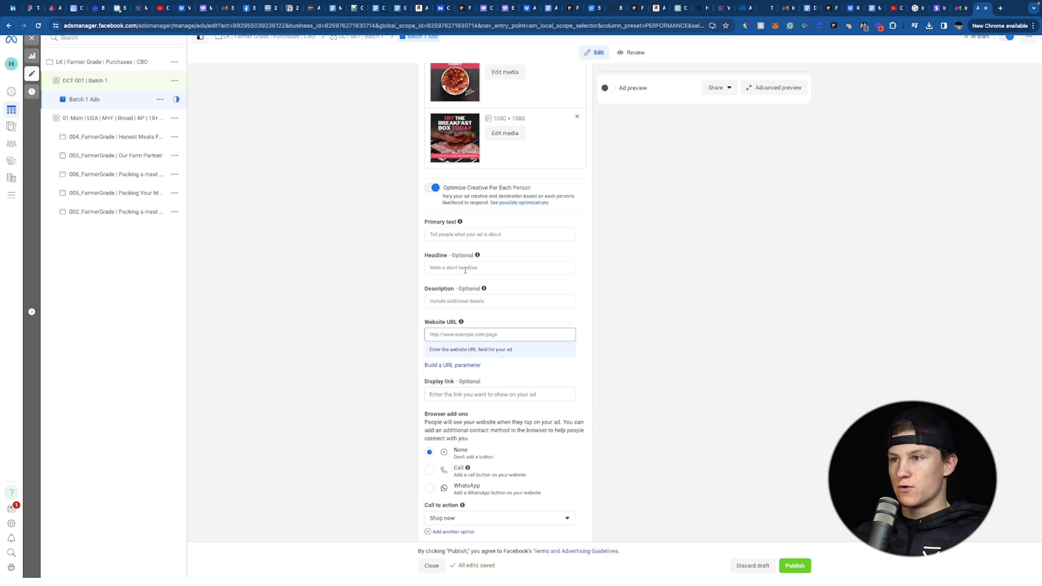
- Scroll through the ad editor to check the product-page Website URL and the breakfast box preview
scroll(466, 270, down, 1)
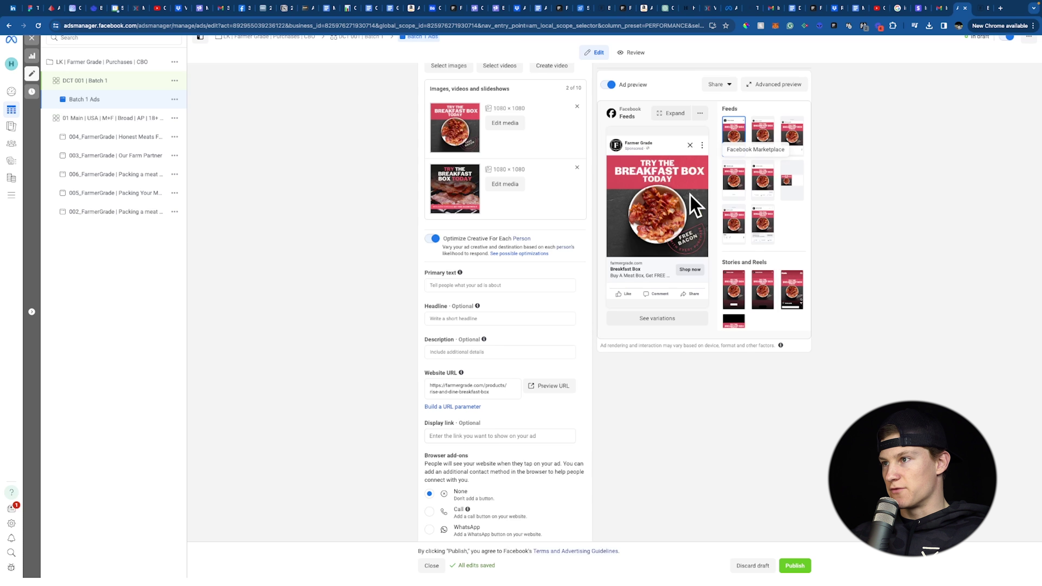
scroll(549, 311, down, 5)
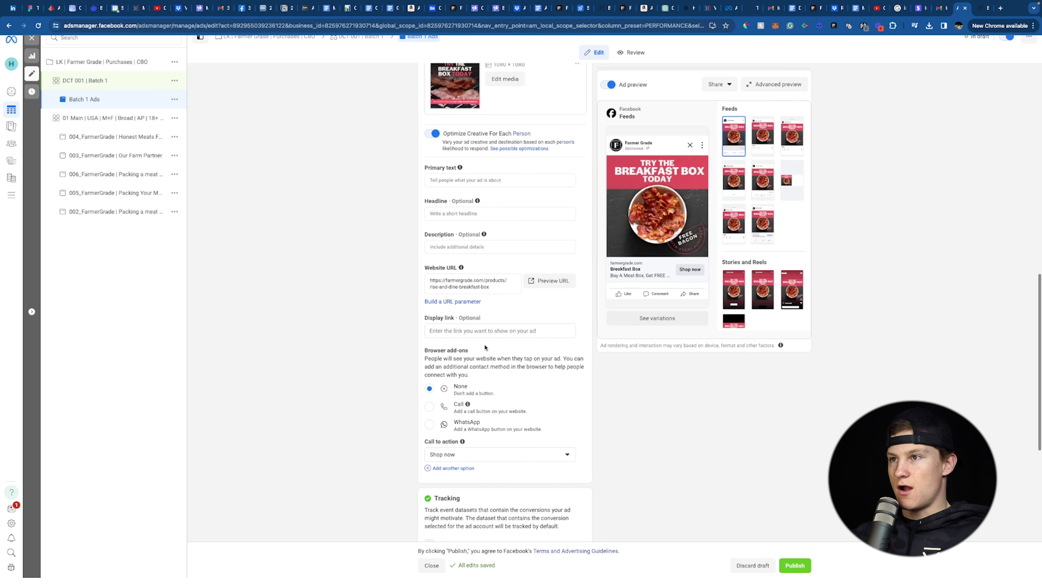
scroll(493, 336, up, 5)
scroll(476, 353, down, 5)
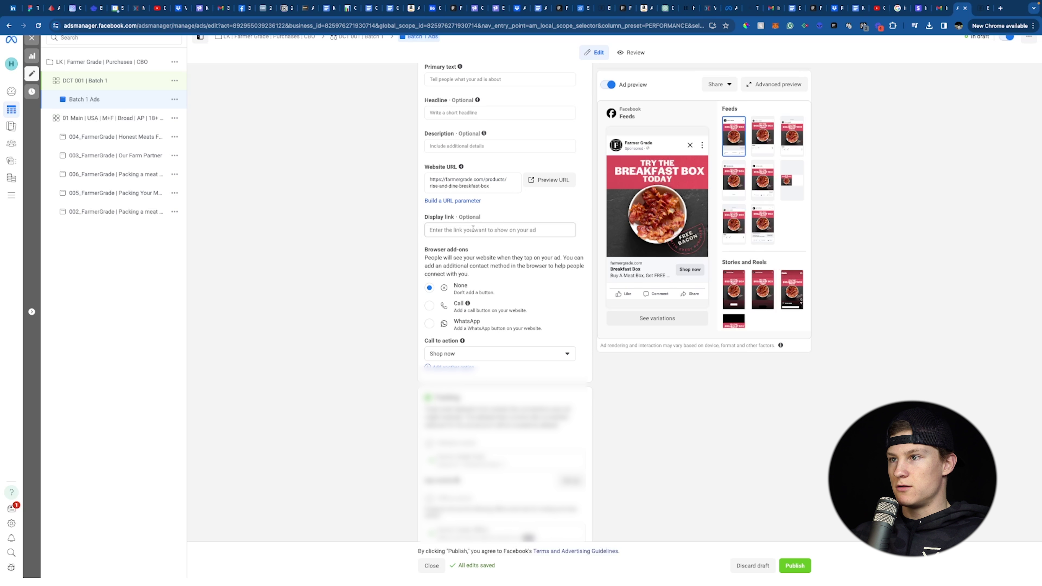
click(474, 229)
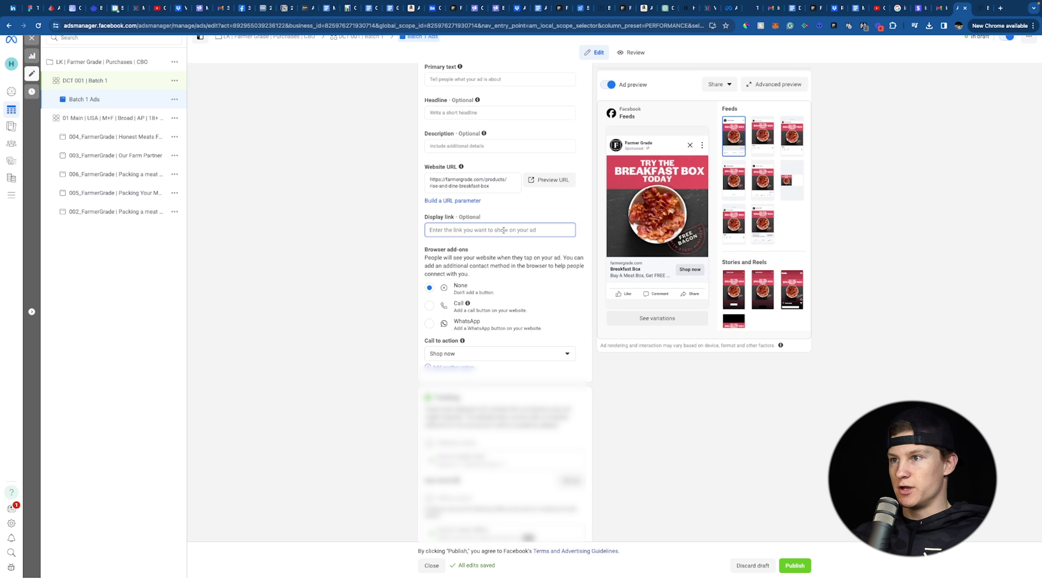
text(https://farmergrade.com/products/rise-and-dine-breakfast-box)
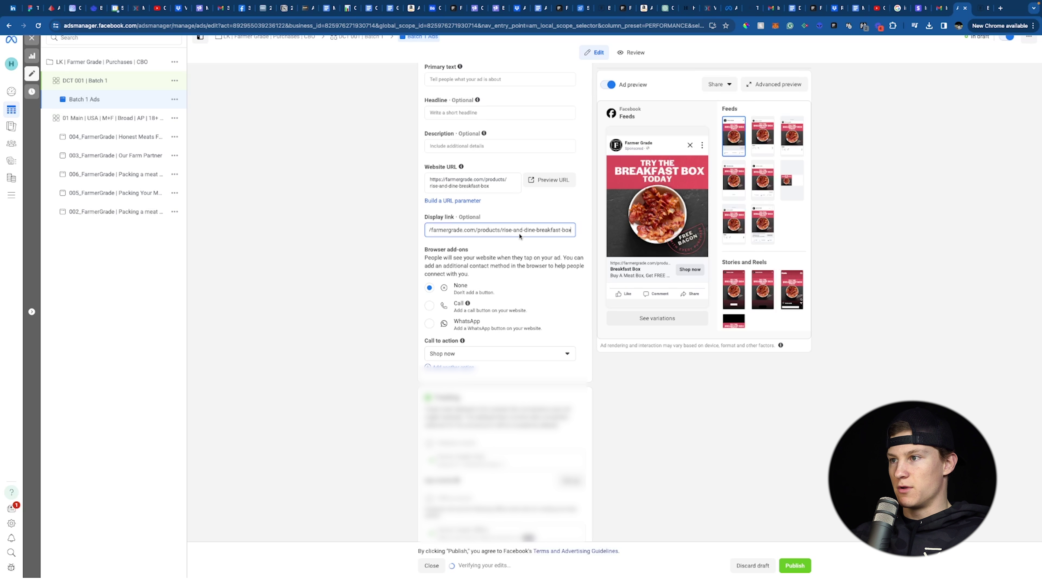
key(super+a)
key(BackSpace)
scroll(478, 294, down, 2)
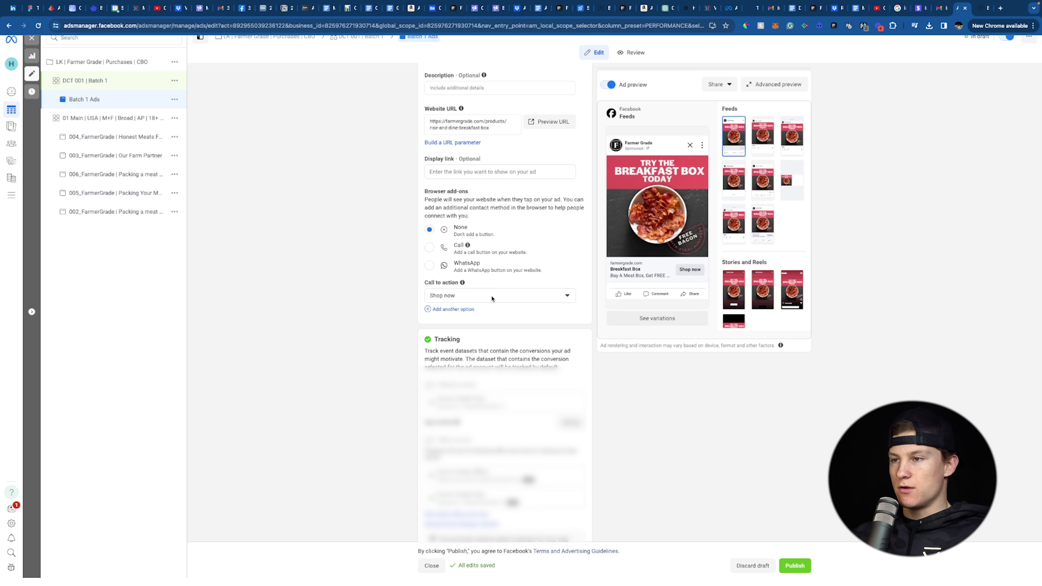
click(484, 297)
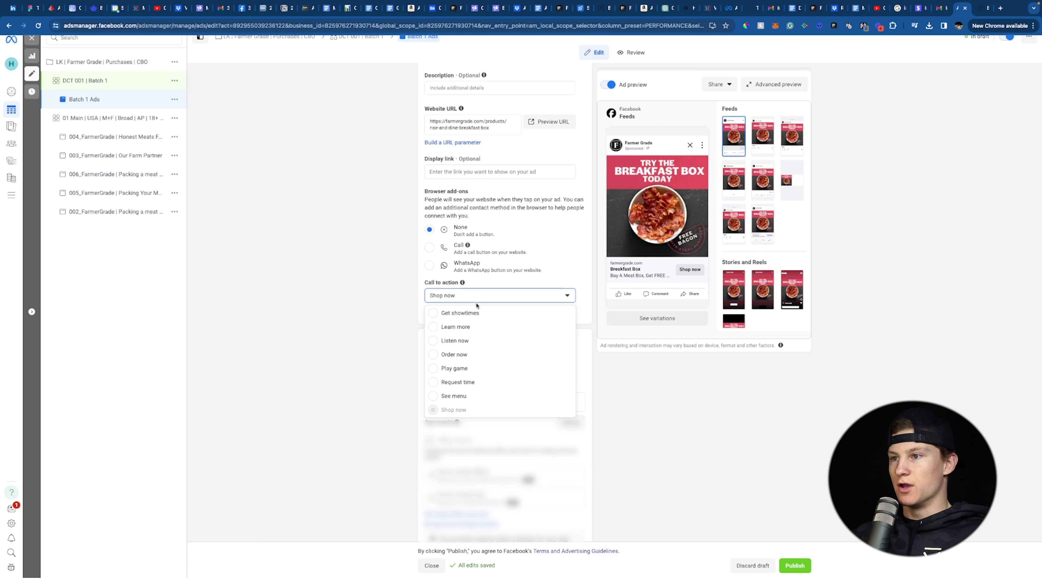
mouse_move(647, 191)
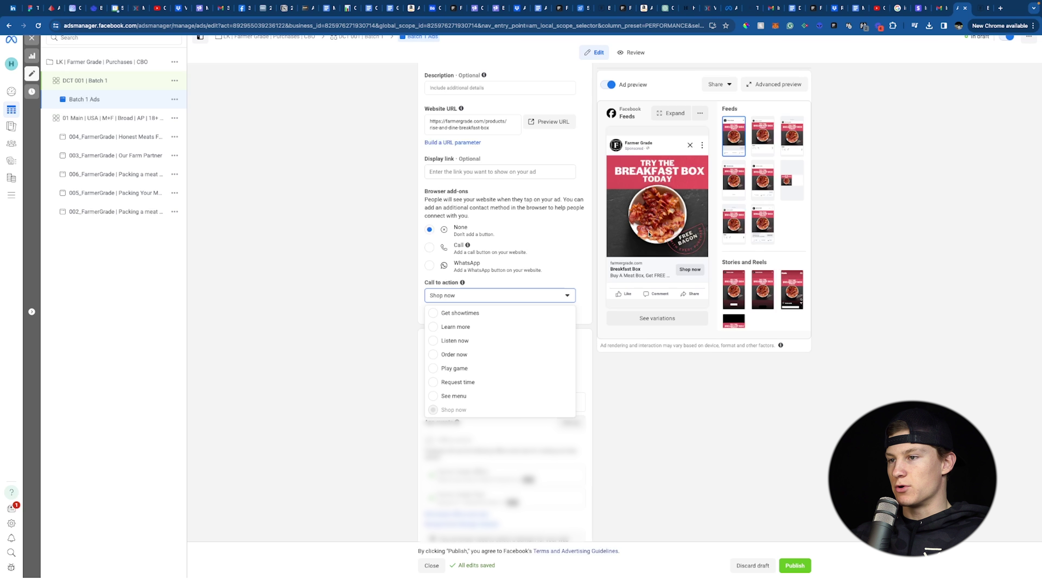
scroll(466, 368, up, 2)
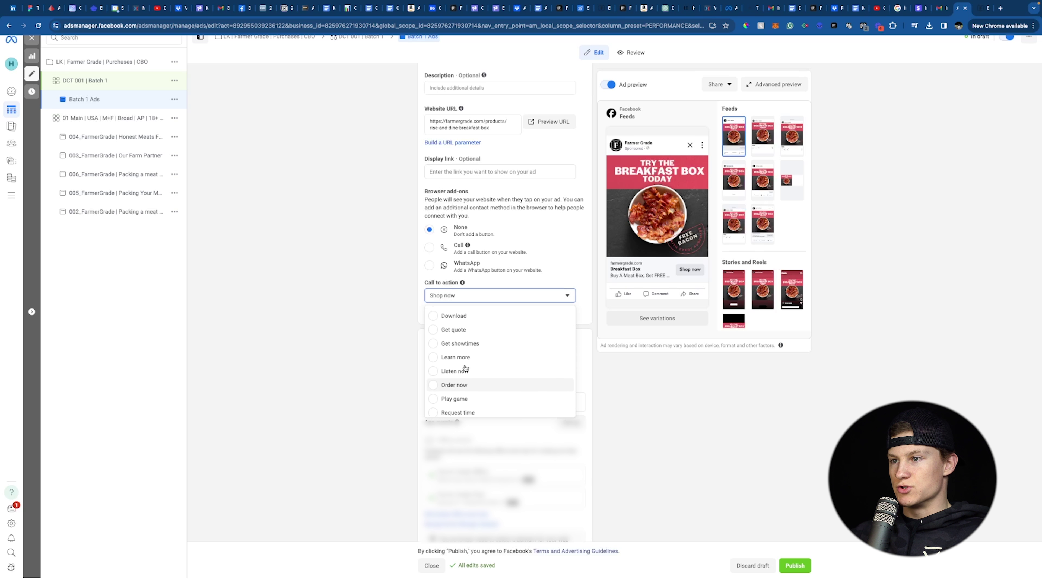
scroll(462, 382, down, 1)
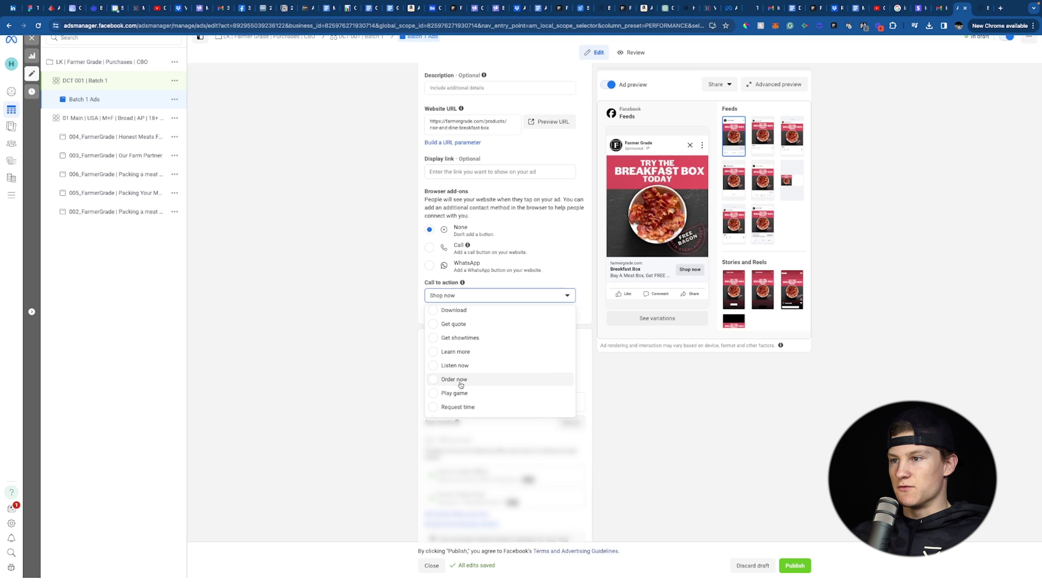
scroll(459, 384, up, 1)
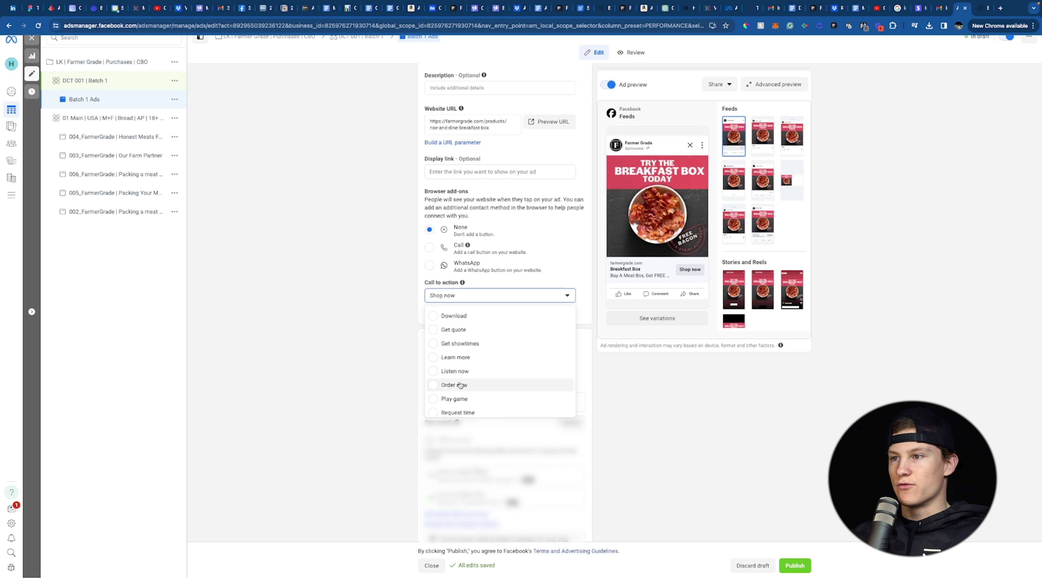
scroll(461, 385, down, 3)
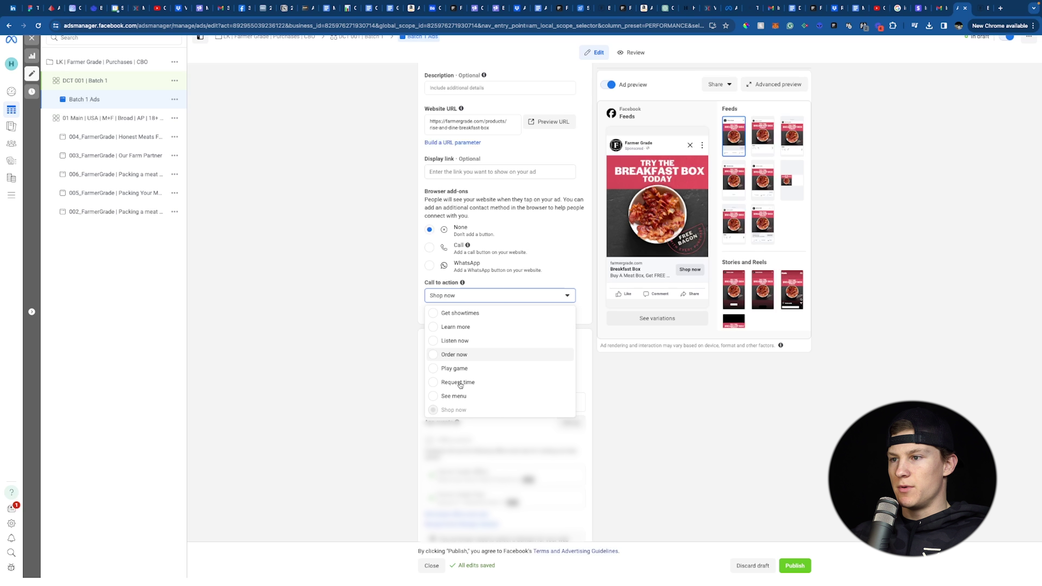
scroll(460, 387, up, 2)
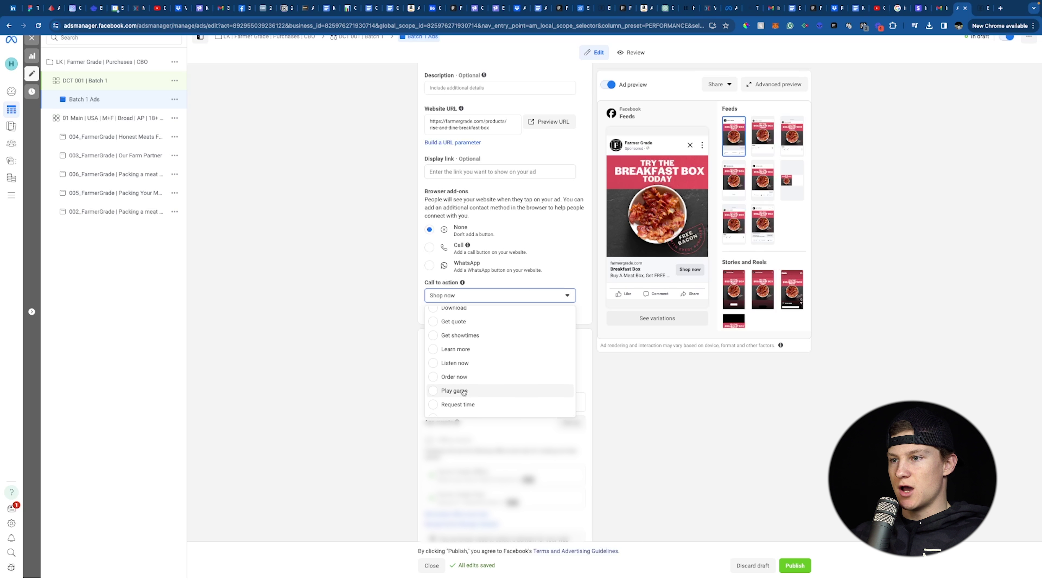
scroll(462, 390, down, 2)
key(Escape)
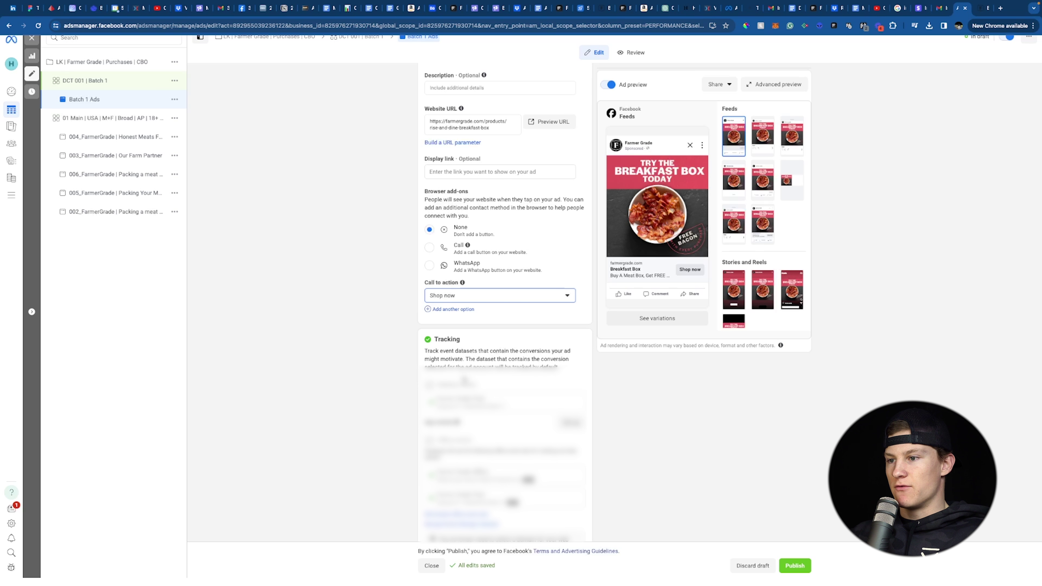
scroll(464, 380, down, 2)
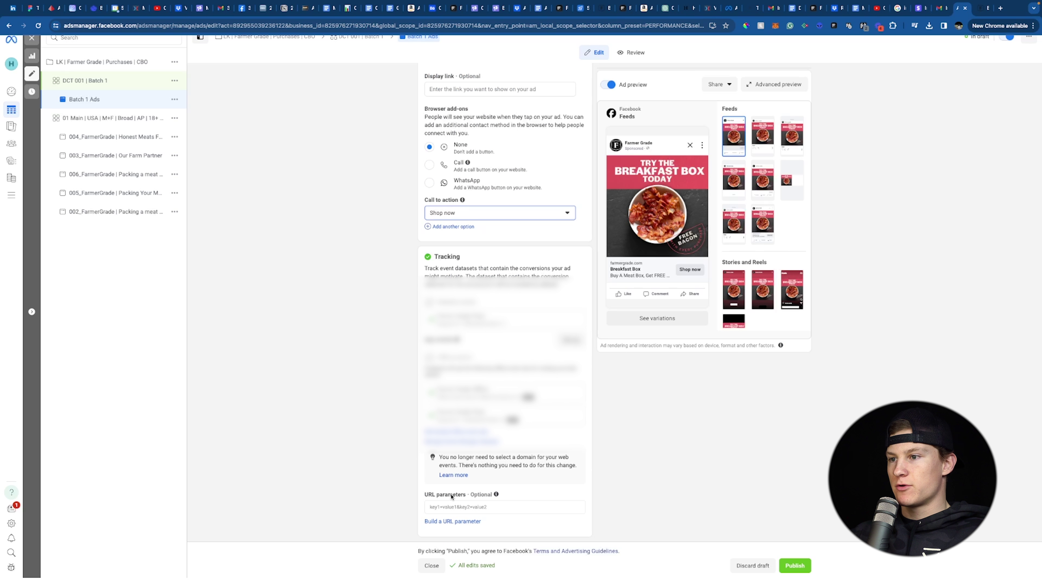
- Paste tw_source={{site_source_name}}&tw_adid={{ad.id}} into the Tracking URL parameters field
click(477, 506)
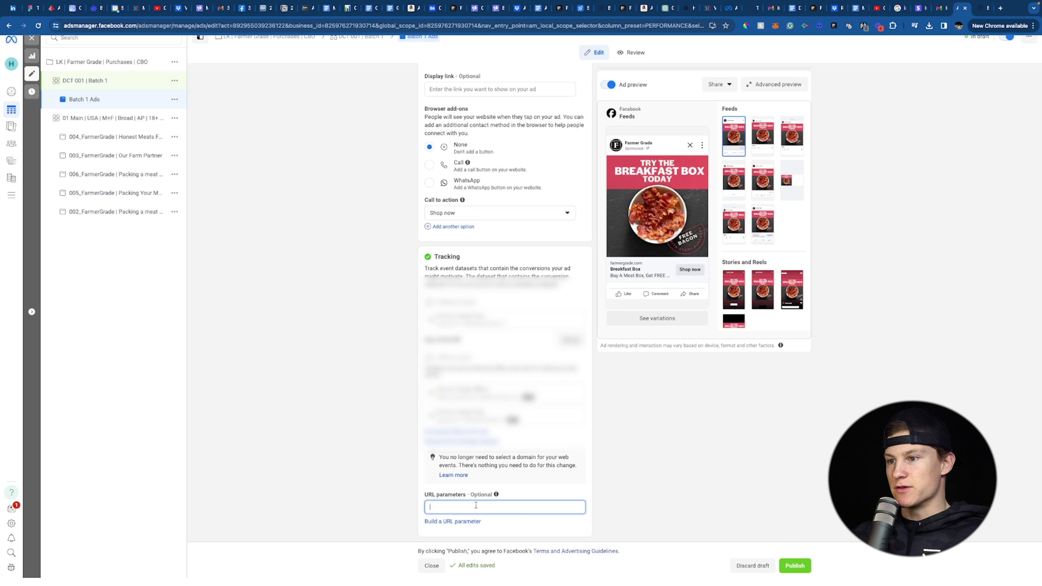
scroll(402, 484, up, 10)
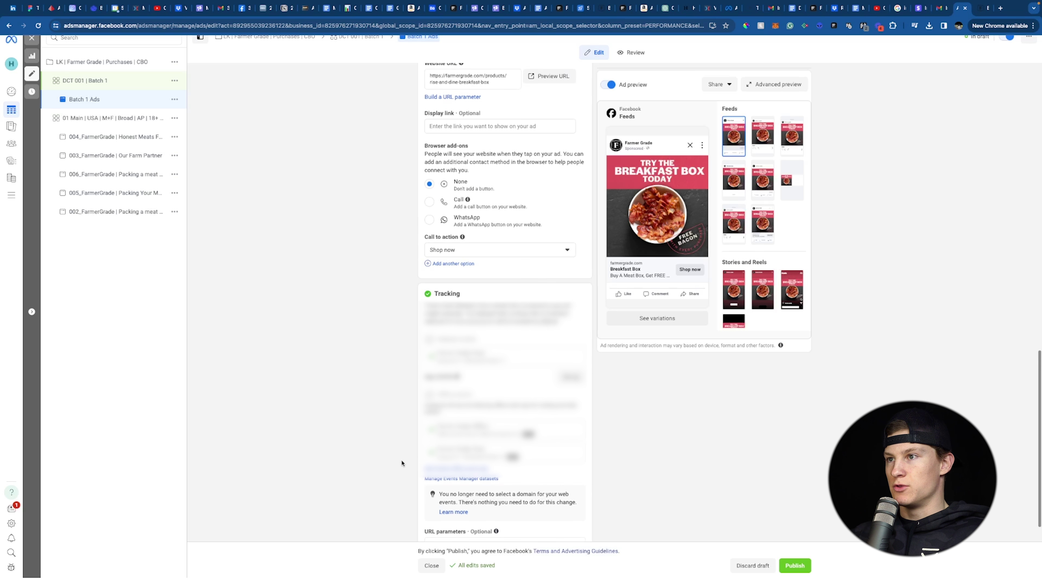
scroll(402, 464, up, 3)
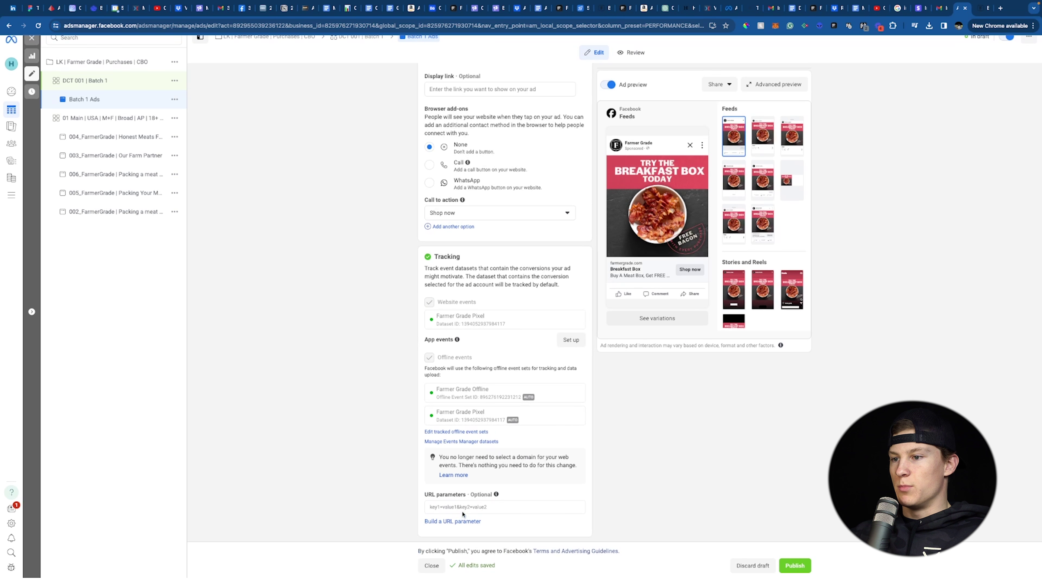
click(461, 510)
text(tw_source={{site_source_name}}&tw_adid={{ad.id}})
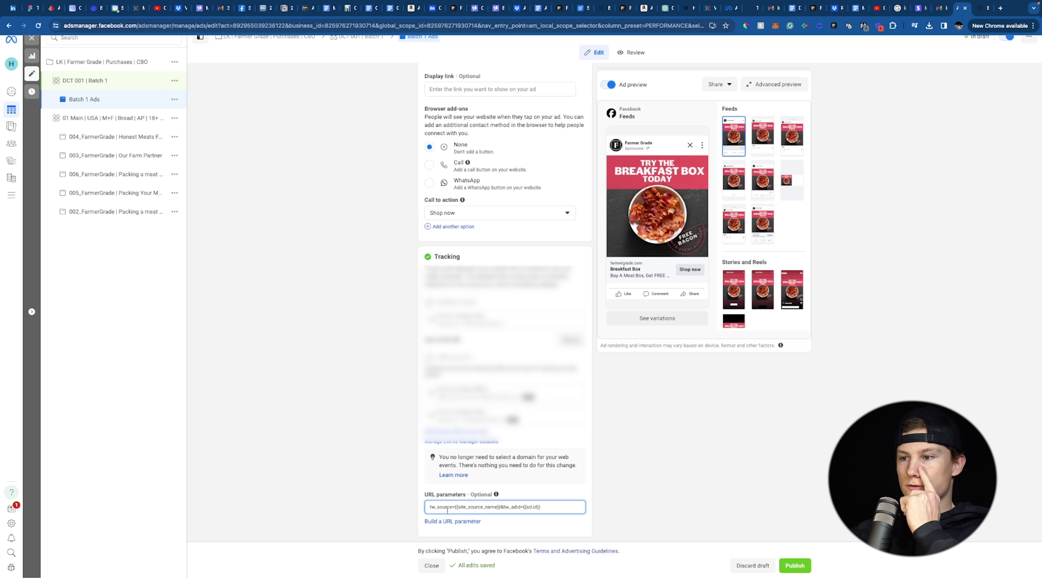
click(407, 496)
scroll(394, 438, up, 5)
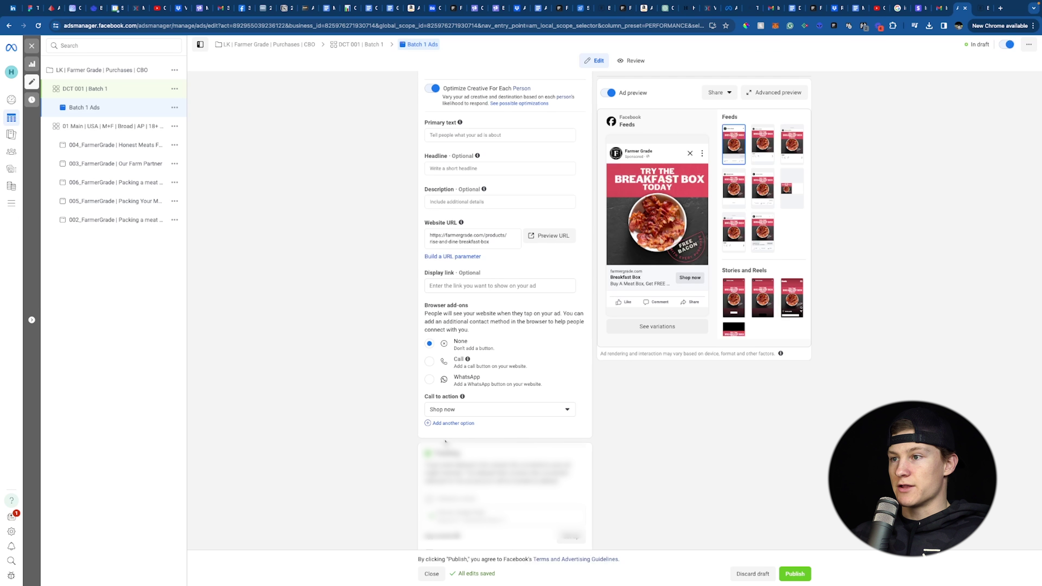
scroll(445, 441, up, 10)
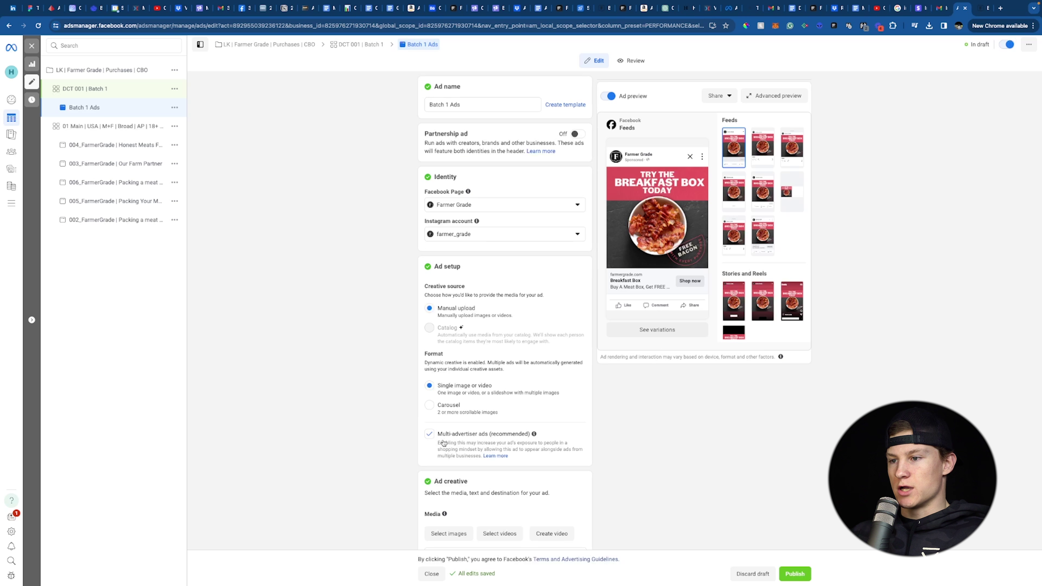